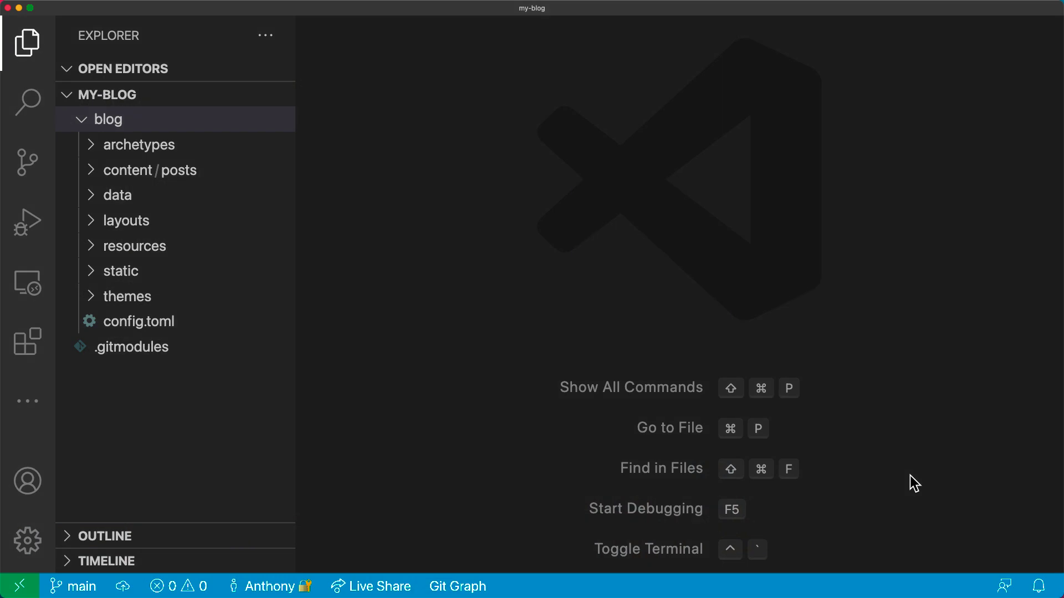
# - Start a new static web app published to a new public personal GitHub repository, with suggested names
pyautogui.press('super+shift+p')
pyautogui.write('s')
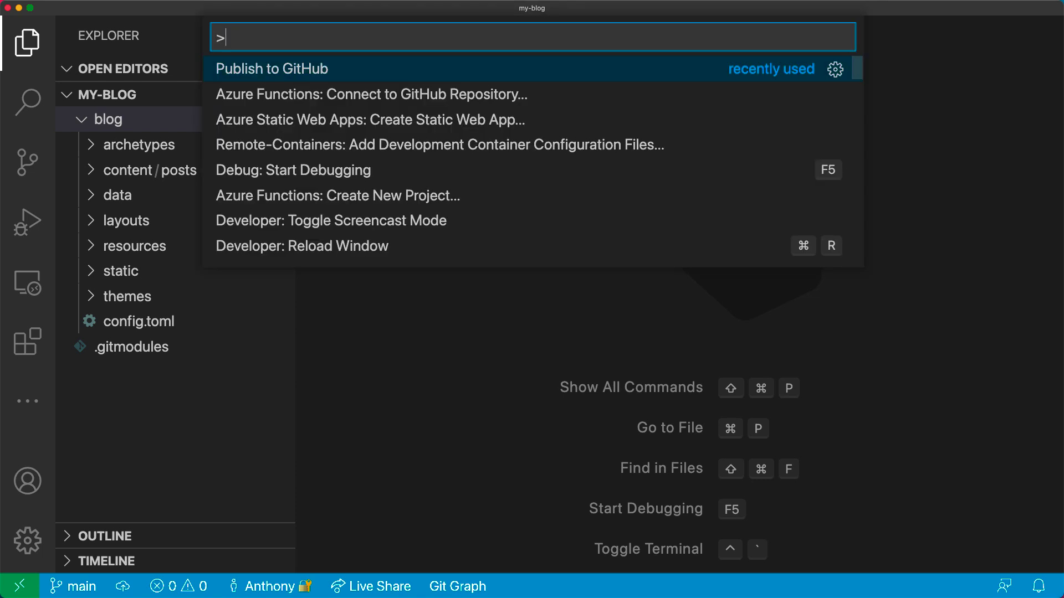
pyautogui.write('tatic web ap')
pyautogui.press('Return')
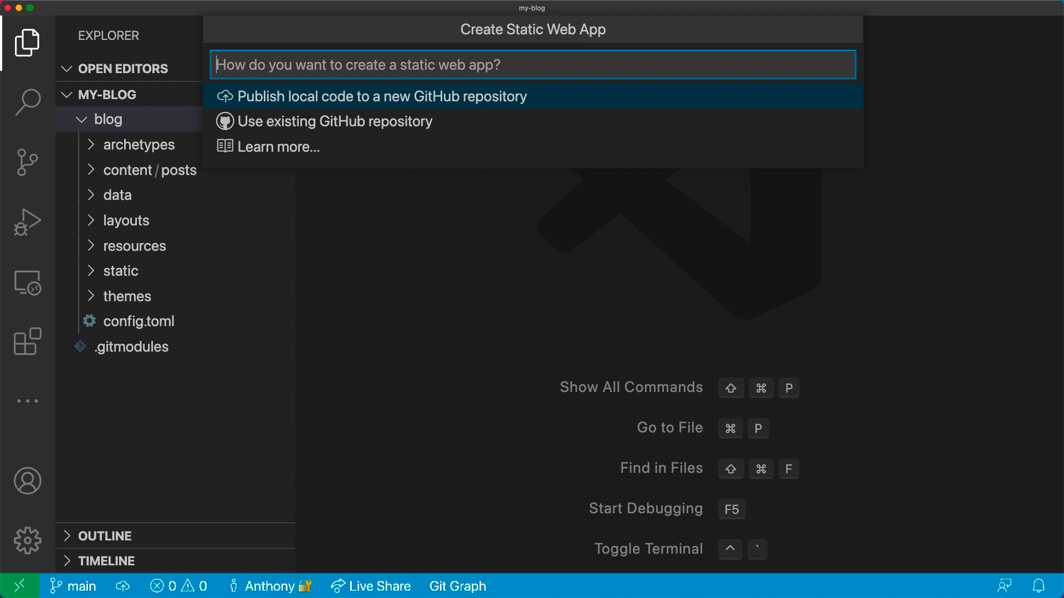
pyautogui.press('Return')
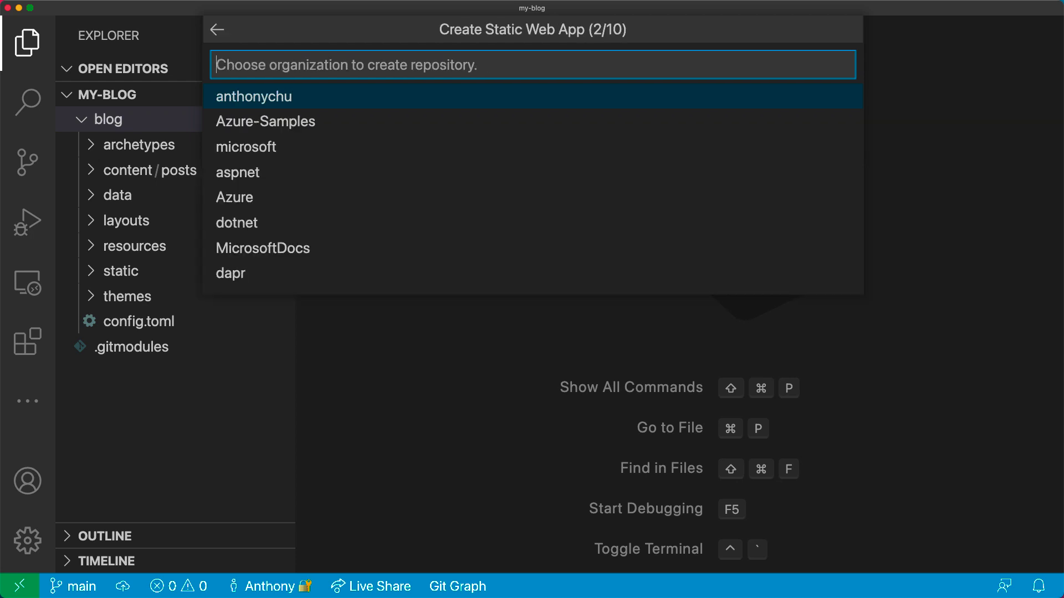
pyautogui.press('Return')
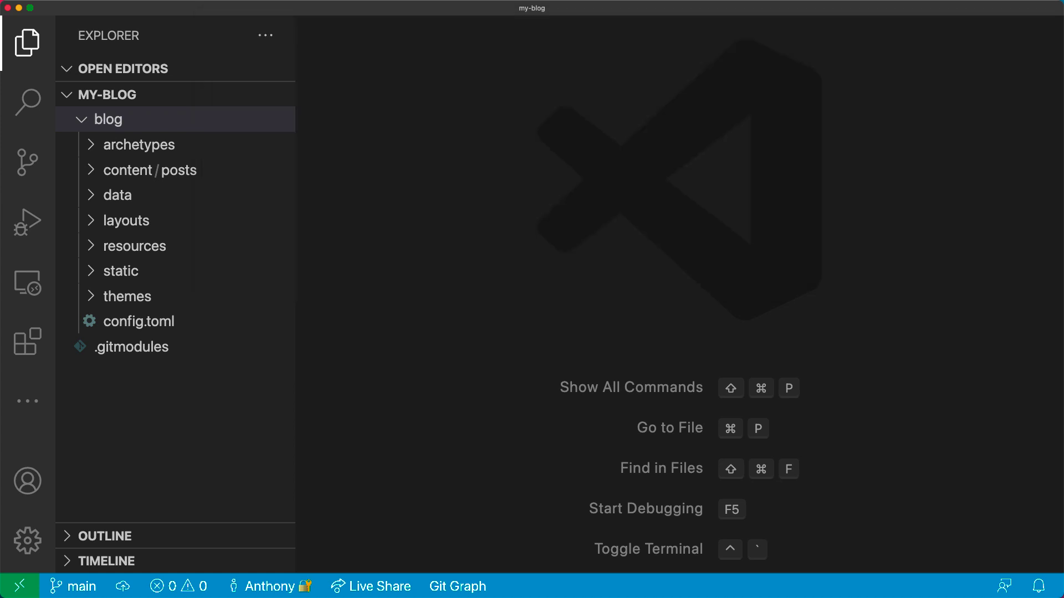
pyautogui.press('Return')
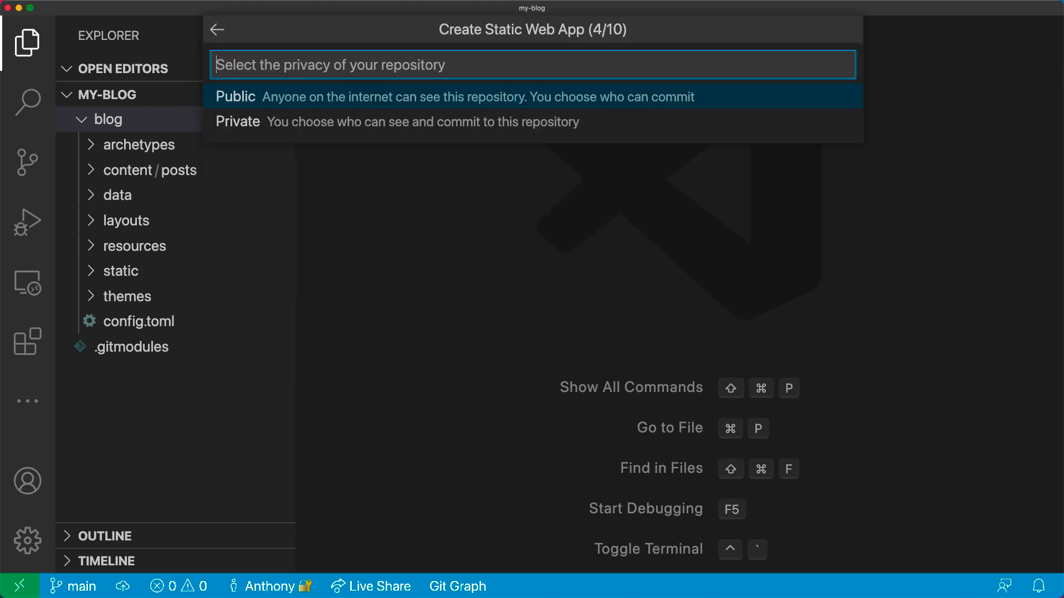
pyautogui.press('Return')
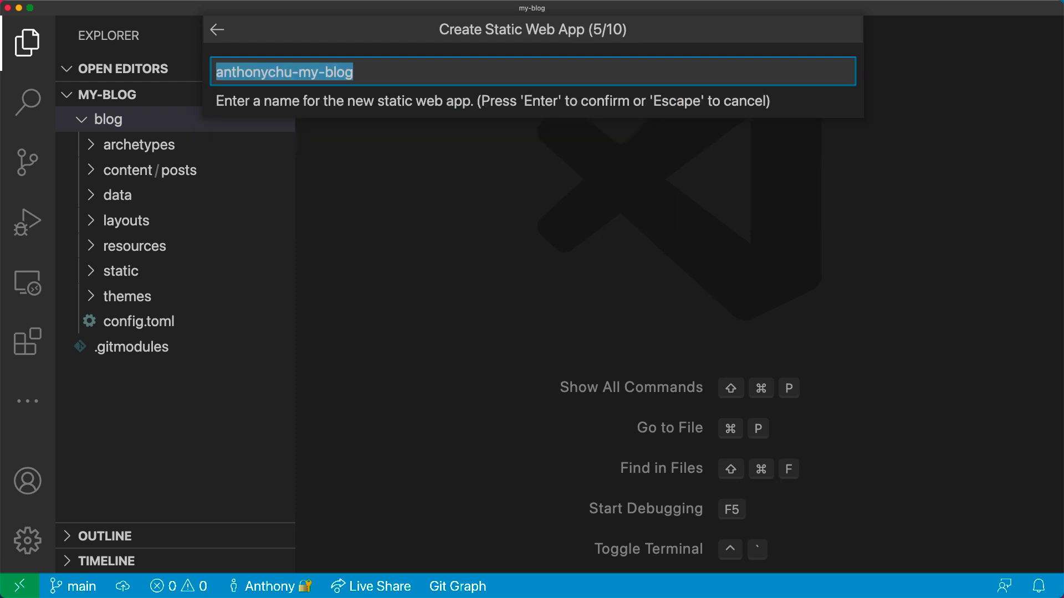
pyautogui.press('Return')
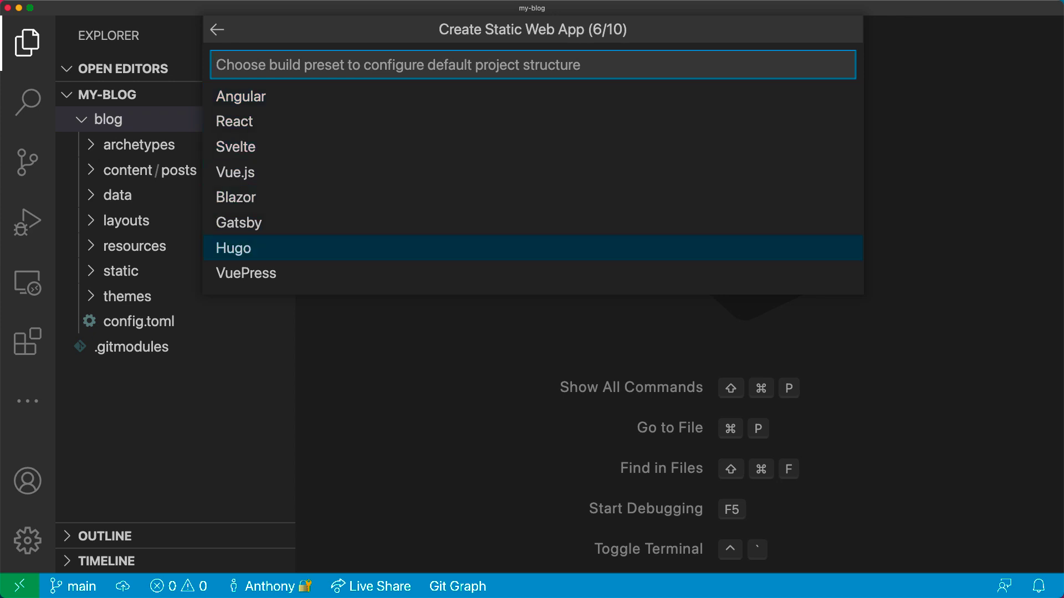
# - Choose the Hugo preset with app location blog, api location api, output public, region West US 2
pyautogui.press('Return')
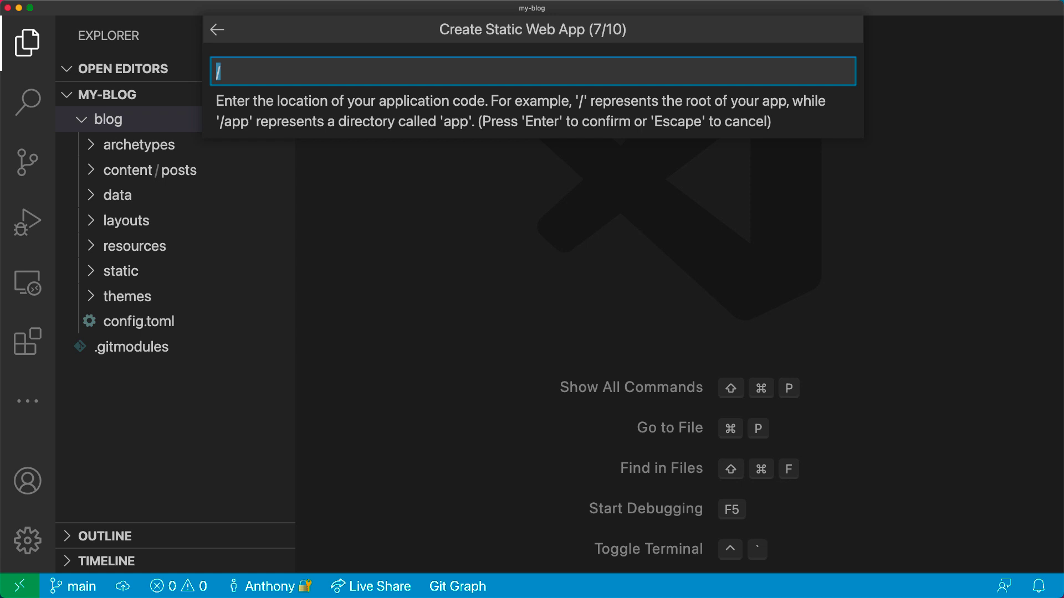
pyautogui.write('blog')
pyautogui.press('Return')
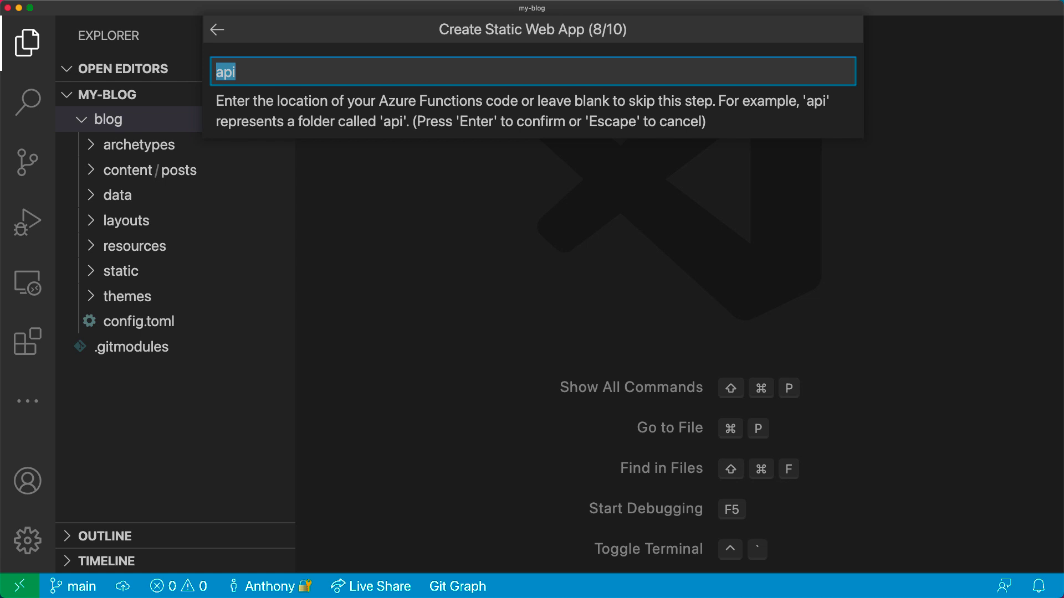
pyautogui.press('Return')
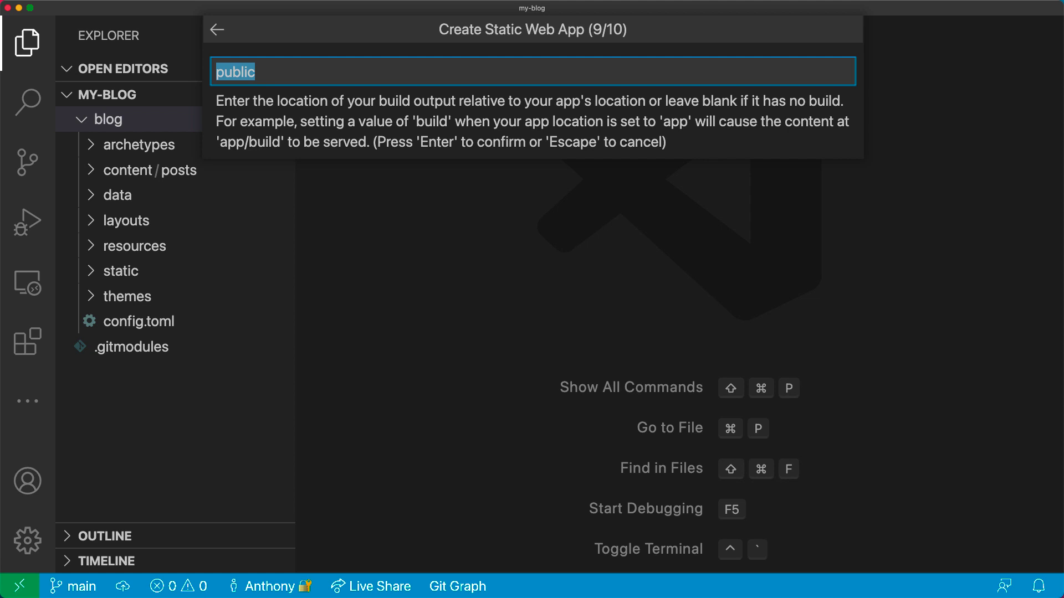
pyautogui.press('Return')
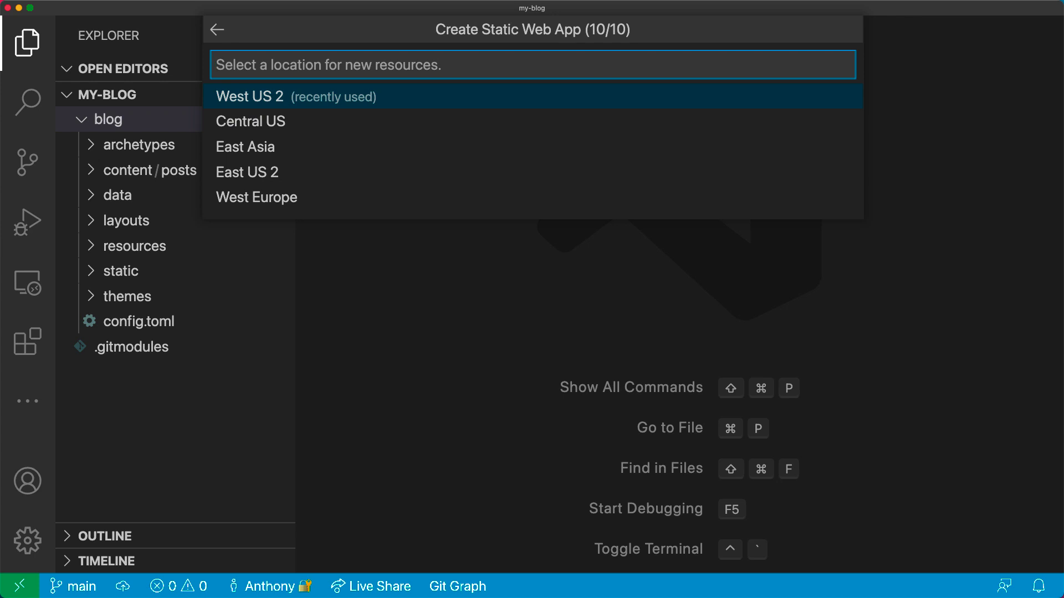
pyautogui.press('Return')
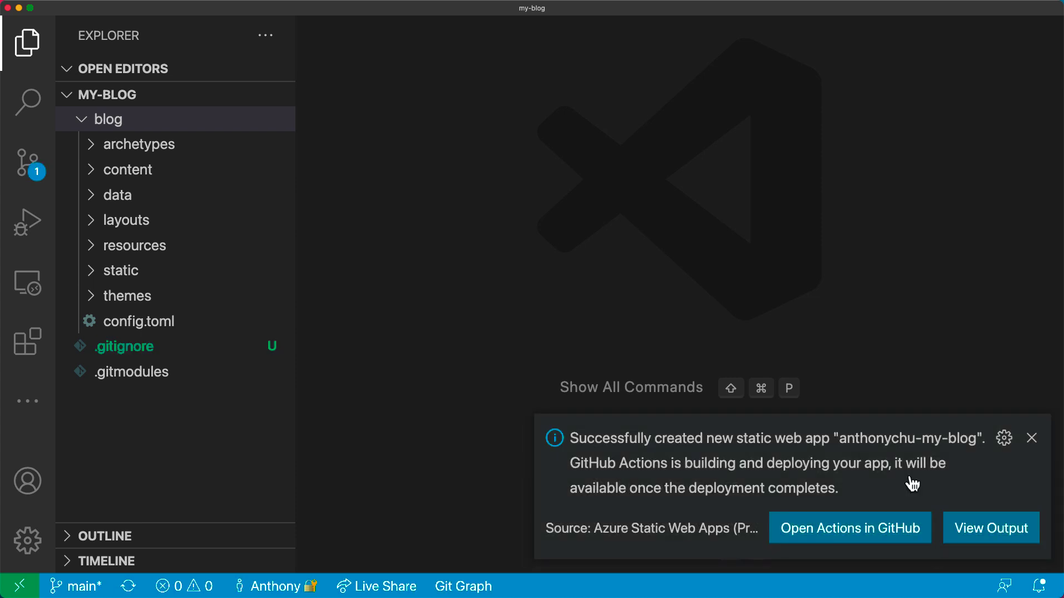
# - View the generated .github/workflows yml file in the GitHub repository
pyautogui.click(839, 528)
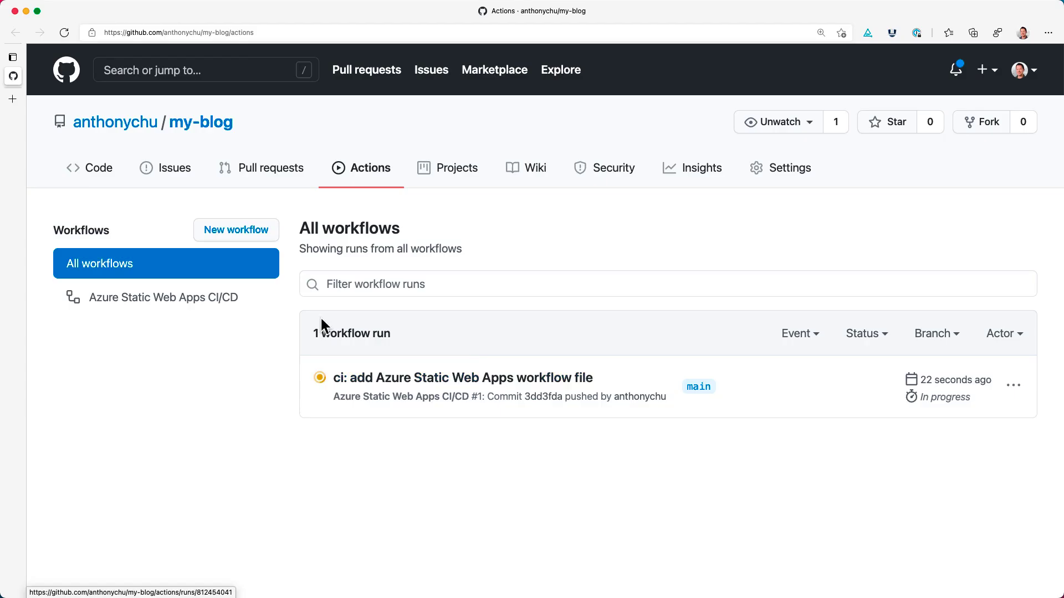
pyautogui.click(107, 173)
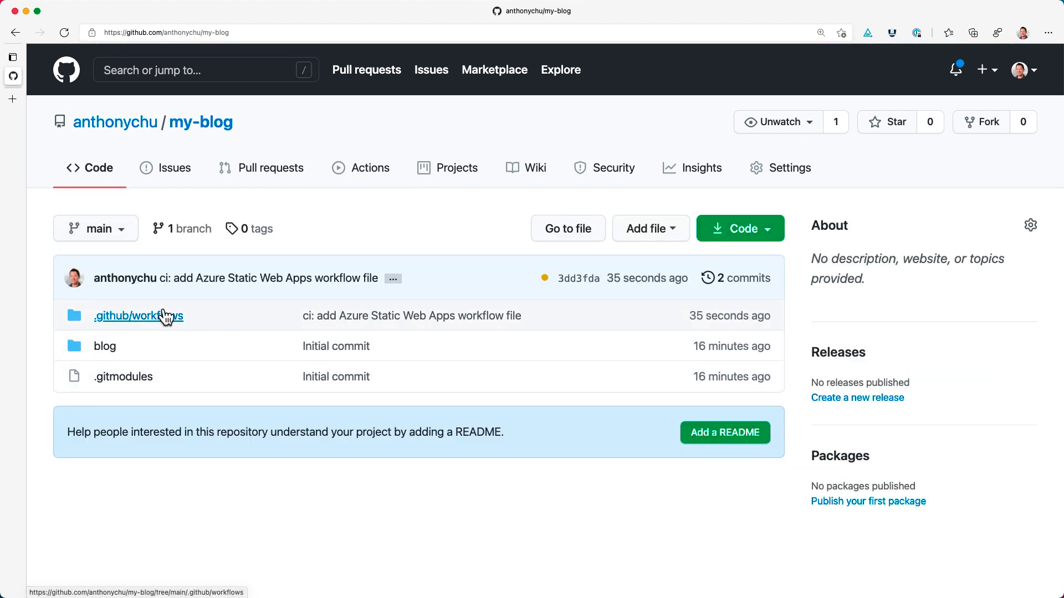
pyautogui.click(165, 317)
pyautogui.click(236, 348)
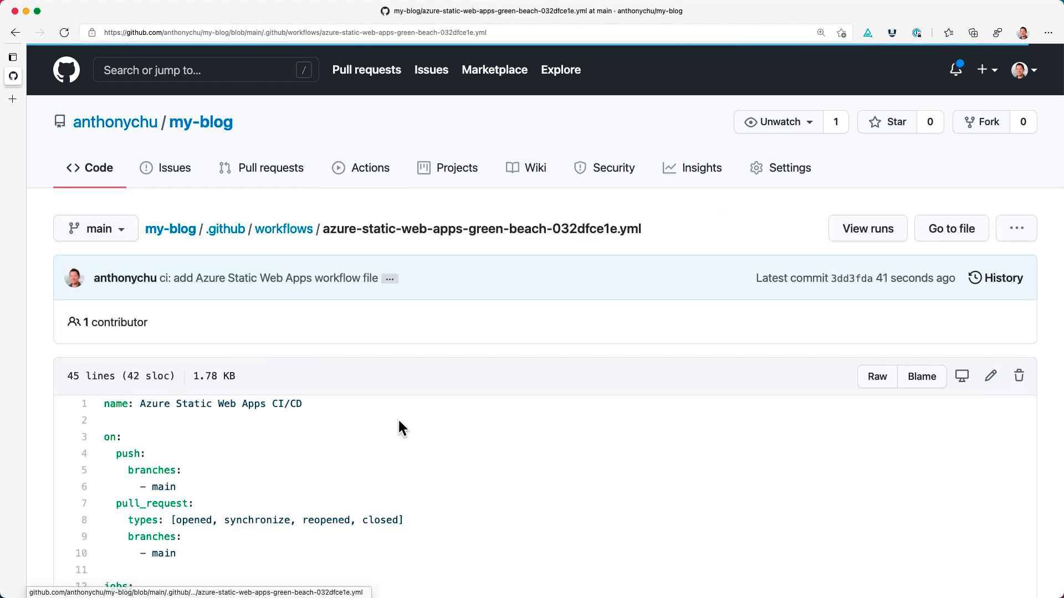
pyautogui.scroll(-2, 454, 465)
pyautogui.scroll(-3, 452, 466)
pyautogui.scroll(-3, 453, 465)
pyautogui.scroll(-2, 453, 463)
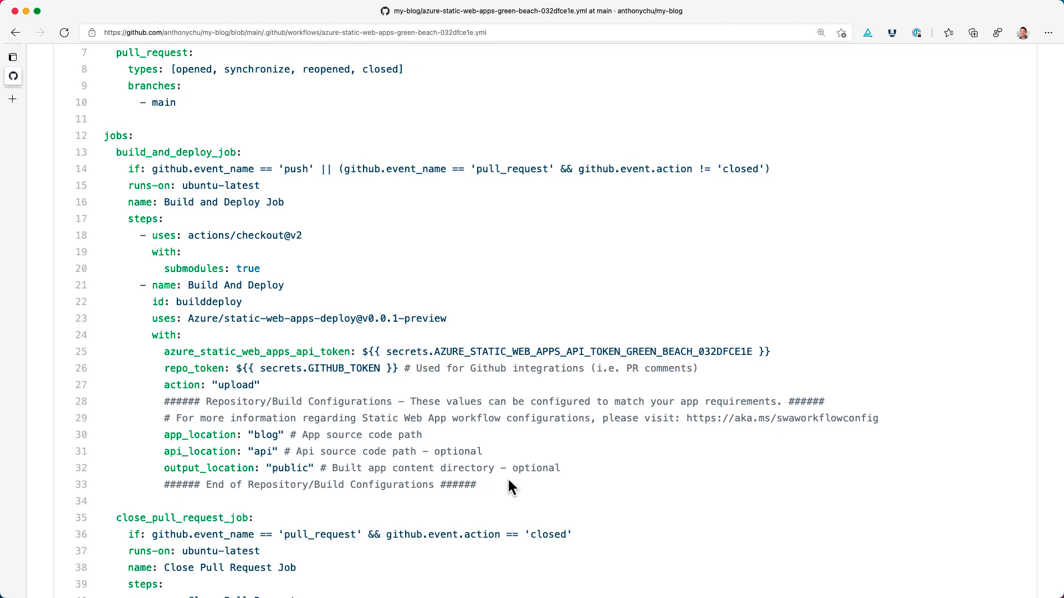
pyautogui.scroll(5, 507, 486)
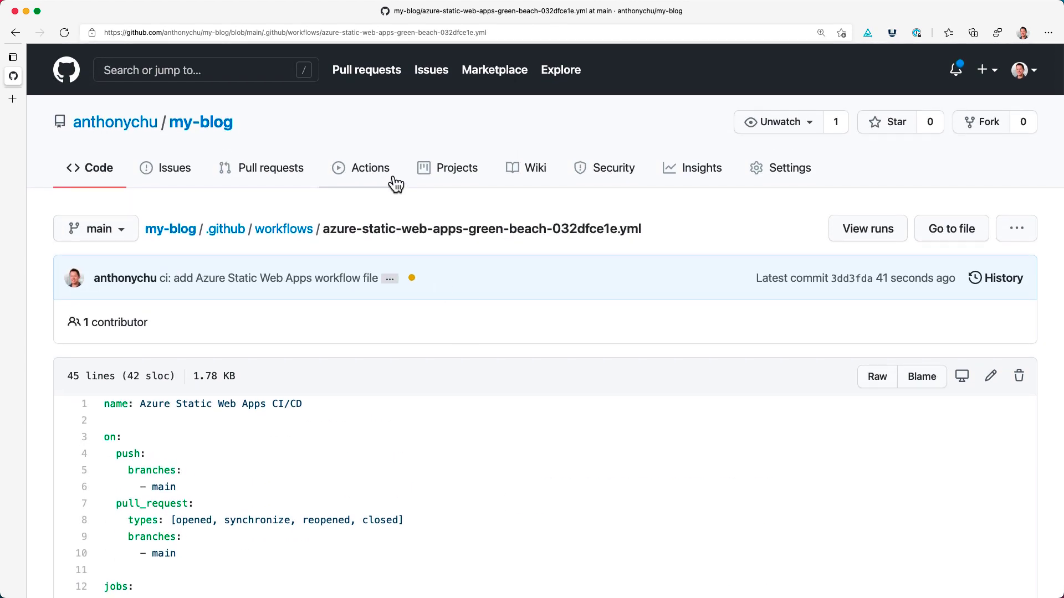
# - Open the in-progress workflow run and its Build and Deploy Job logs
pyautogui.click(370, 167)
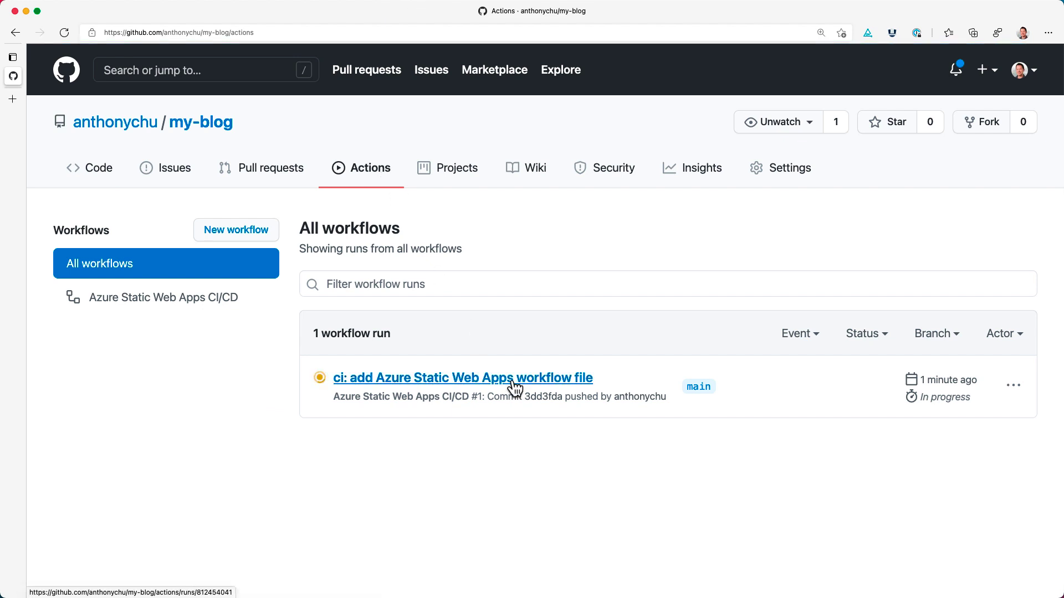
pyautogui.click(514, 383)
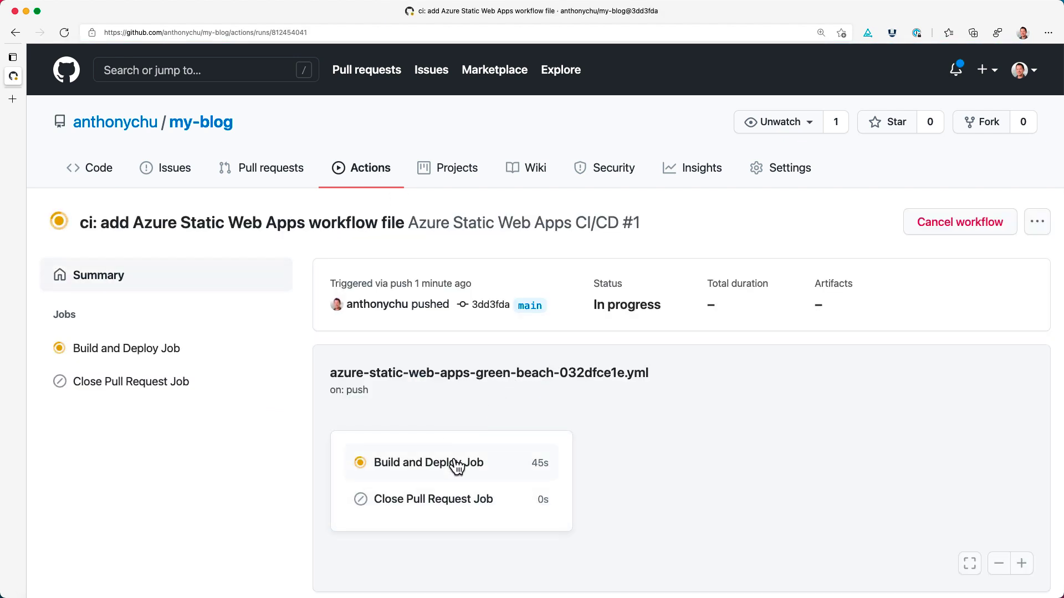
pyautogui.click(457, 465)
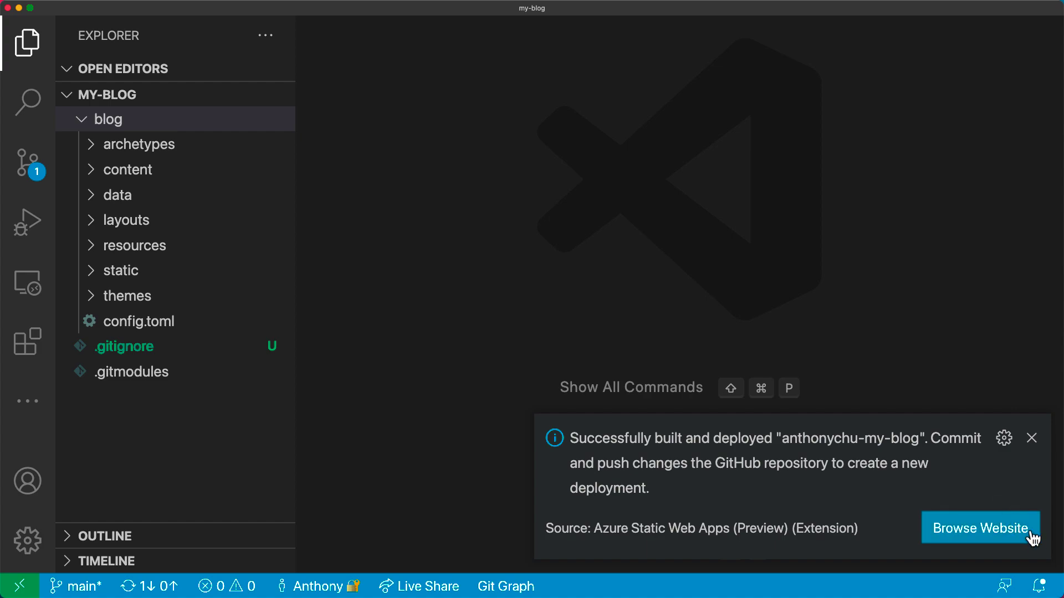
# - Browse the deployed blog, then open content/posts/my-first-post.md in Explorer
pyautogui.click(1038, 543)
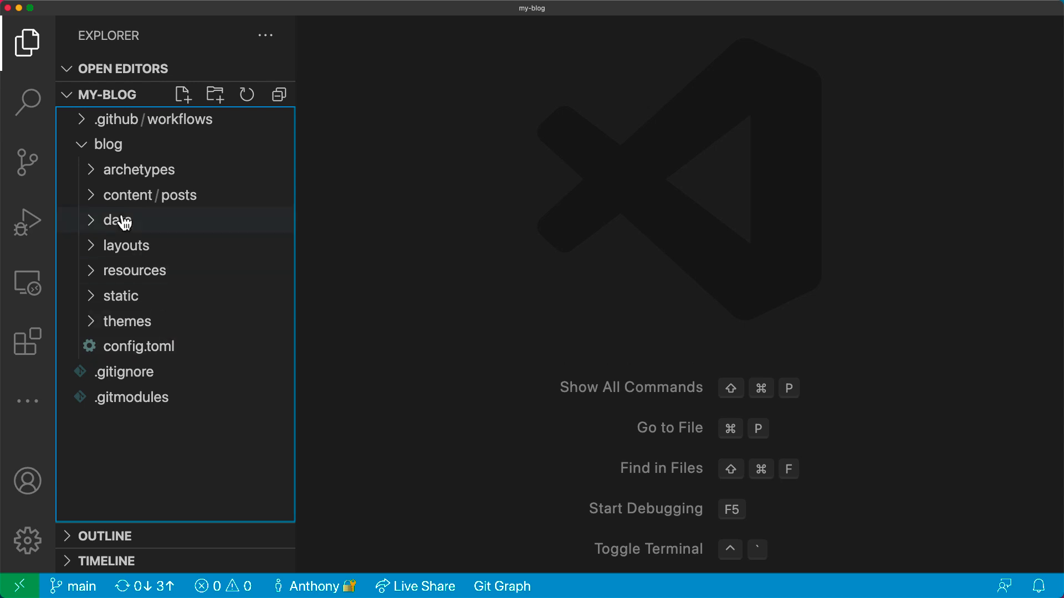
pyautogui.click(91, 195)
pyautogui.click(155, 225)
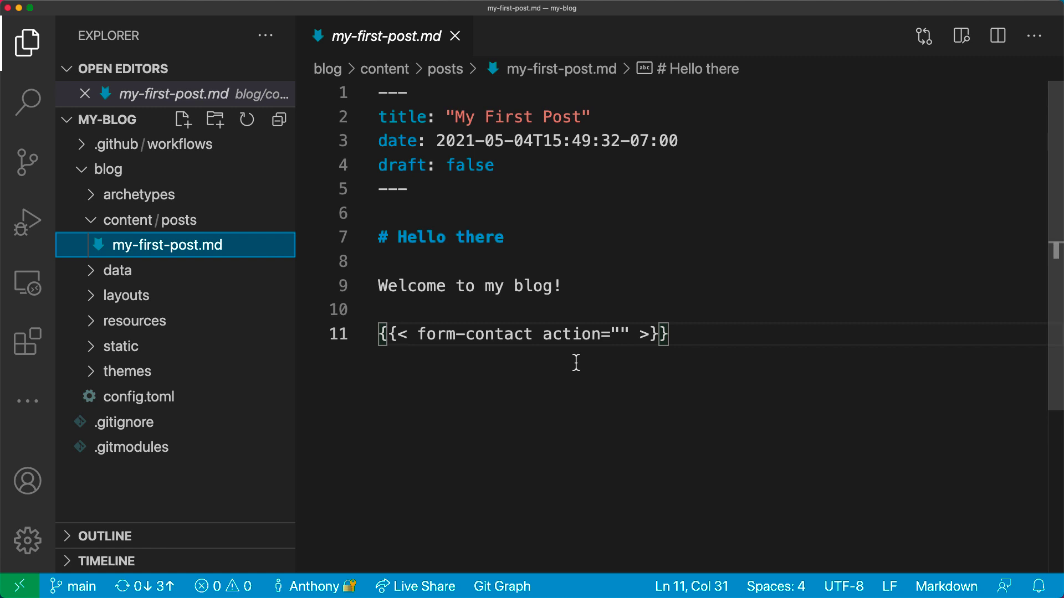
# - Create a Python HTTP function named contact, using python3 for its virtual environment
pyautogui.press('cmd+shift+p')
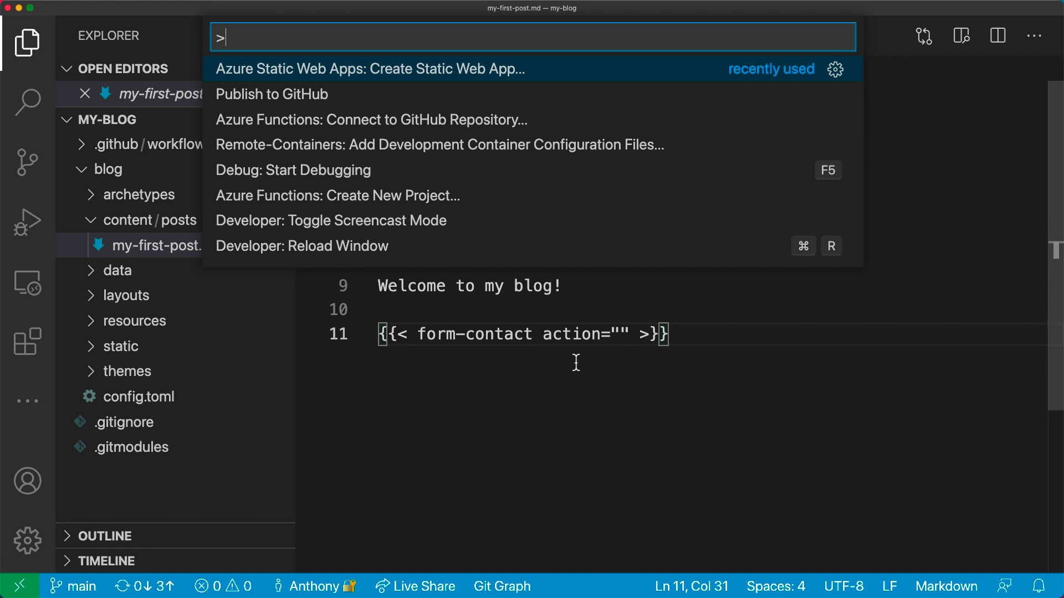
pyautogui.write('http')
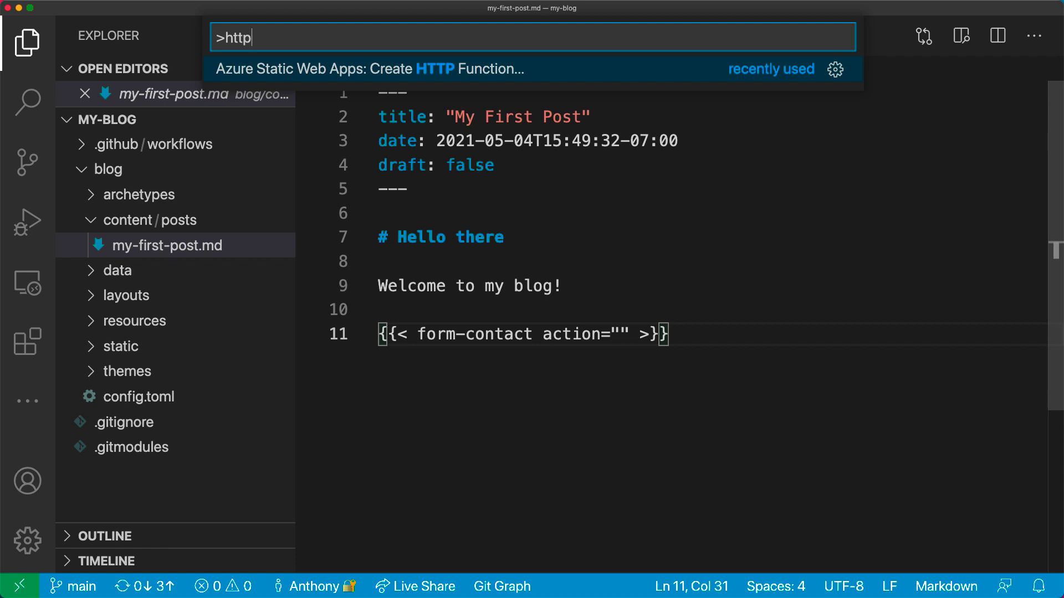
pyautogui.press('Return')
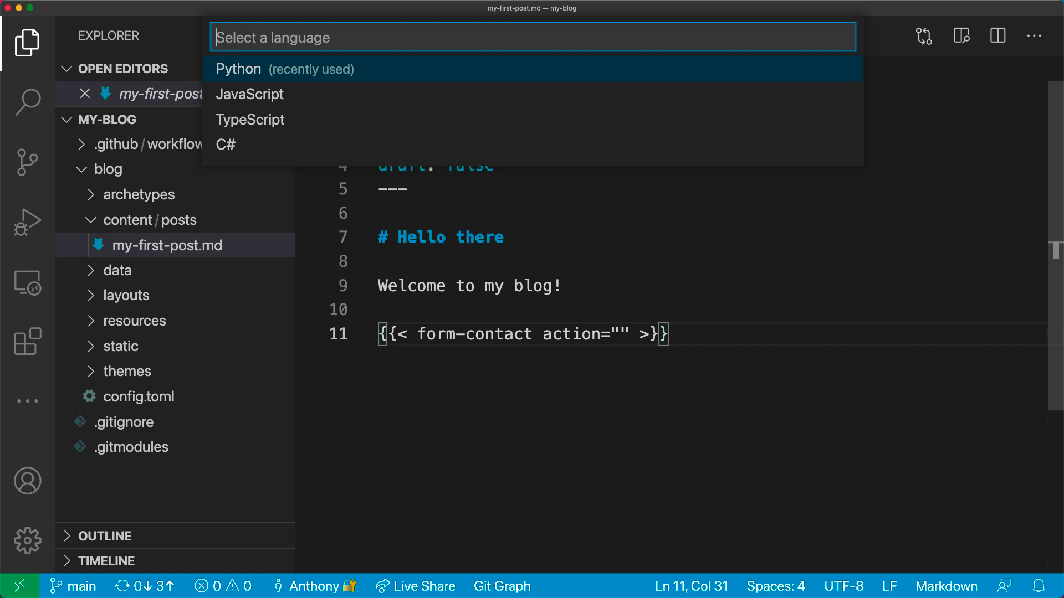
pyautogui.press('Return')
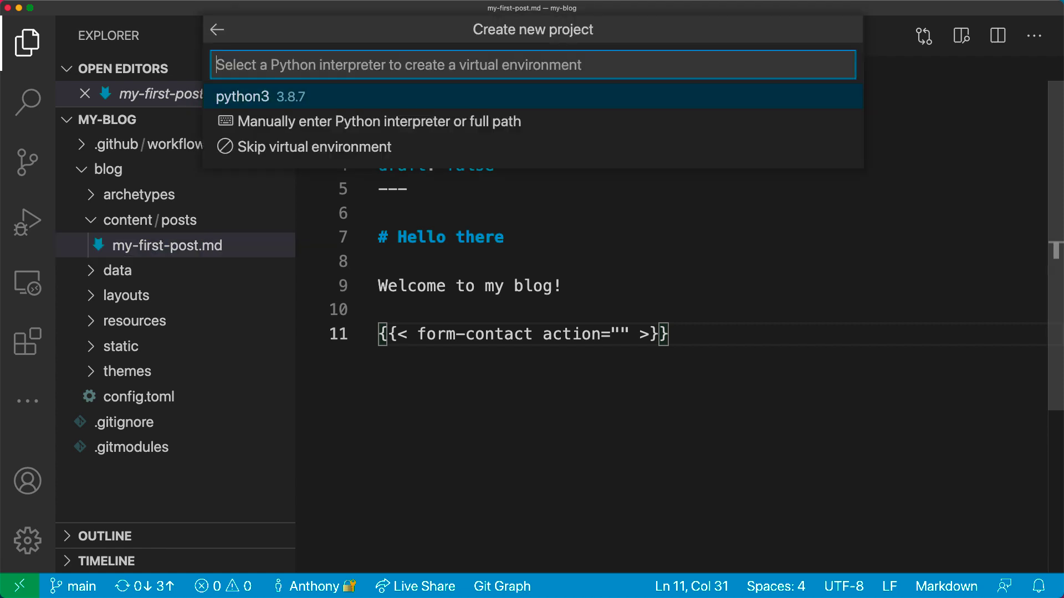
pyautogui.press('Return')
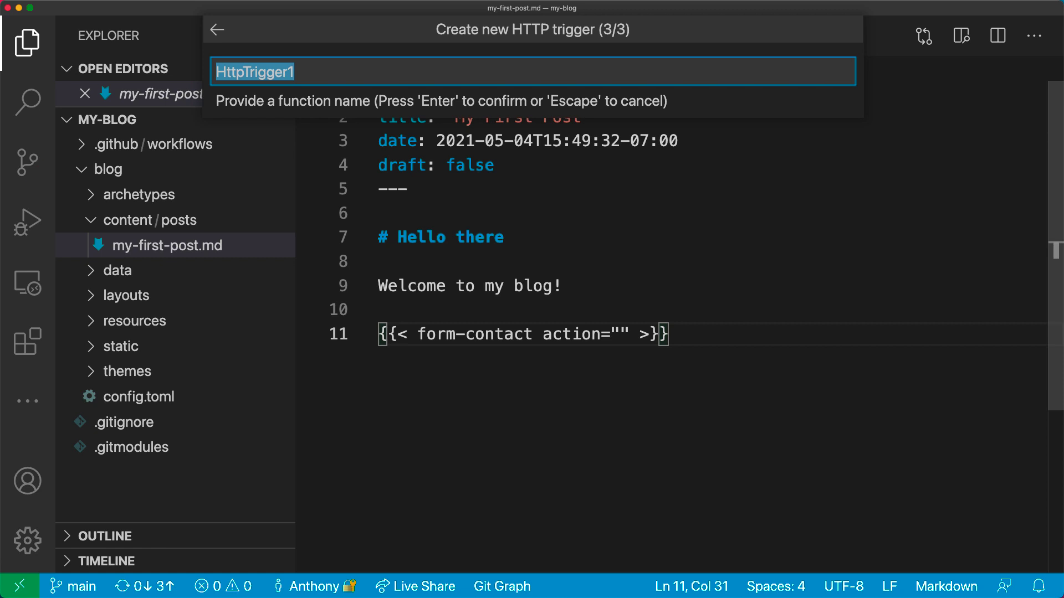
pyautogui.write('contact')
pyautogui.press('Return')
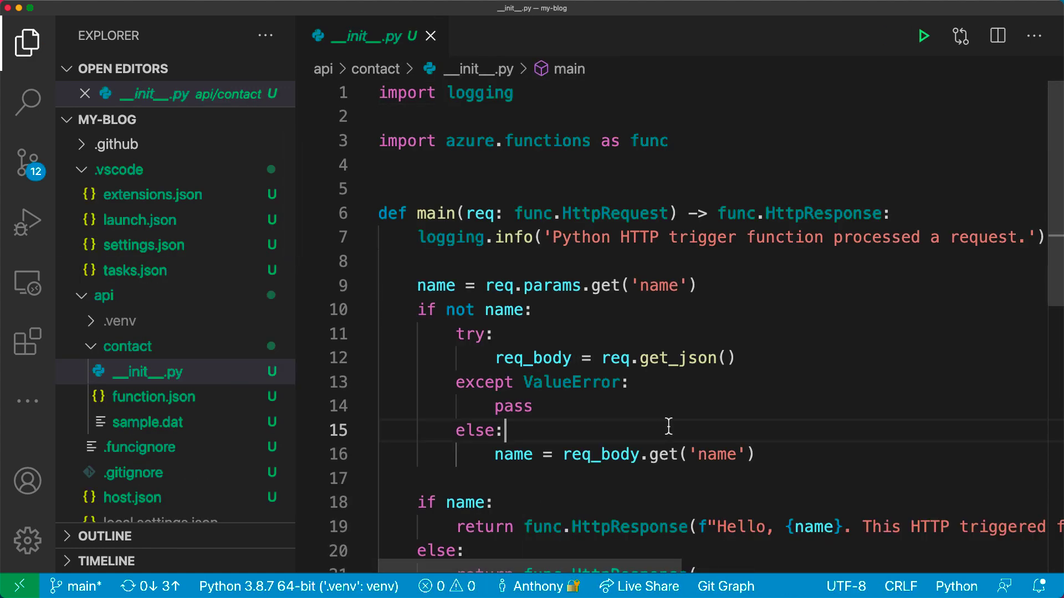
# - Debug the functions app until localhost:7071/api/contact is listed for GET and POST
pyautogui.press('F5')
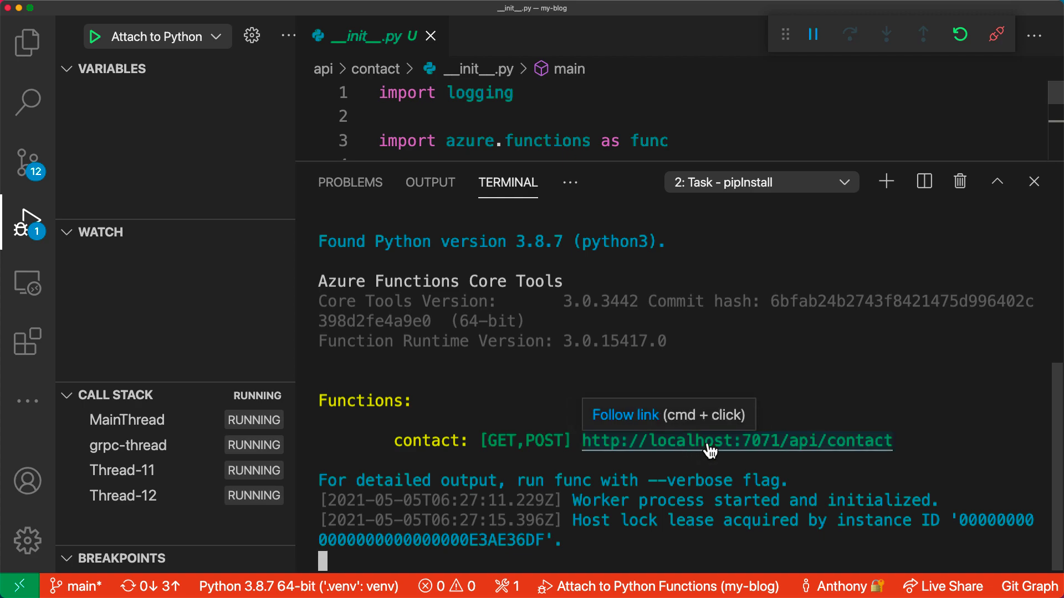
# - Load the local contact endpoint with ?name=Anthony, then stop debugging and close the terminal
pyautogui.keyDown('super'); pyautogui.click(709, 450); pyautogui.keyUp('super')
pyautogui.click(268, 35)
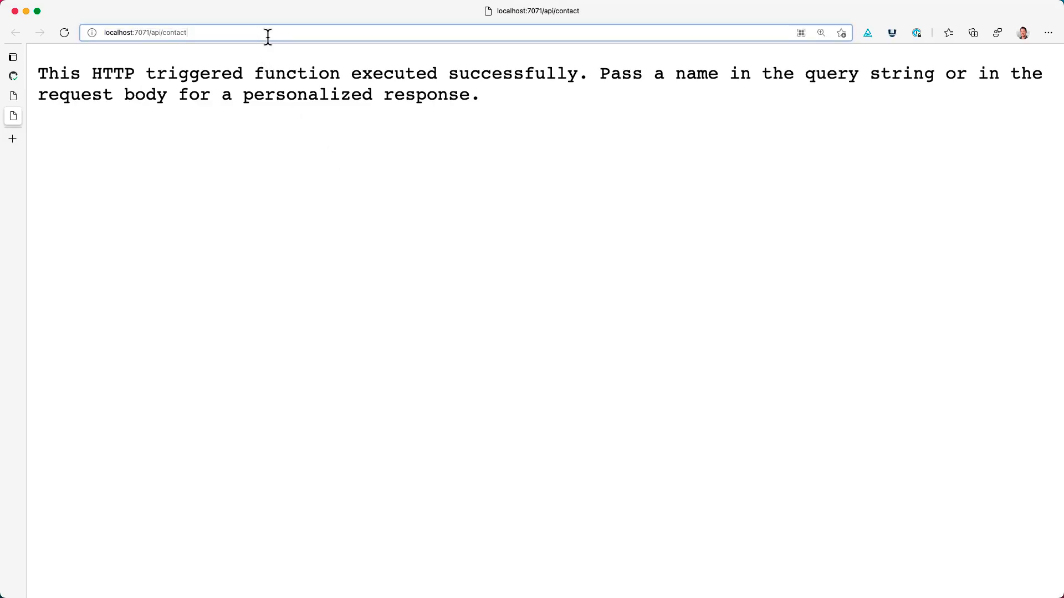
pyautogui.write('?name=Anthony')
pyautogui.press('Return')
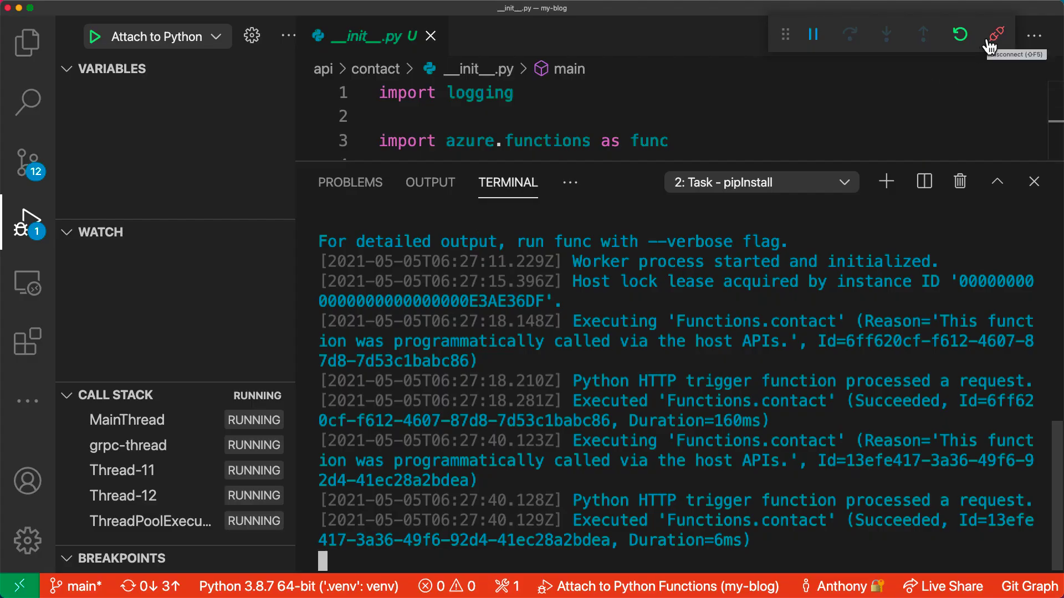
pyautogui.click(995, 35)
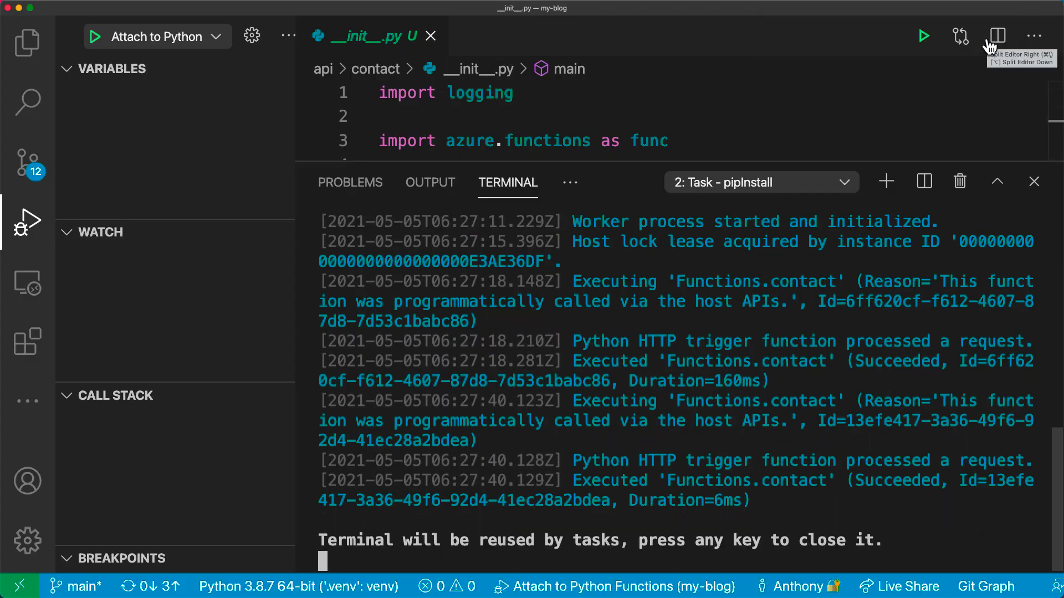
pyautogui.click(960, 182)
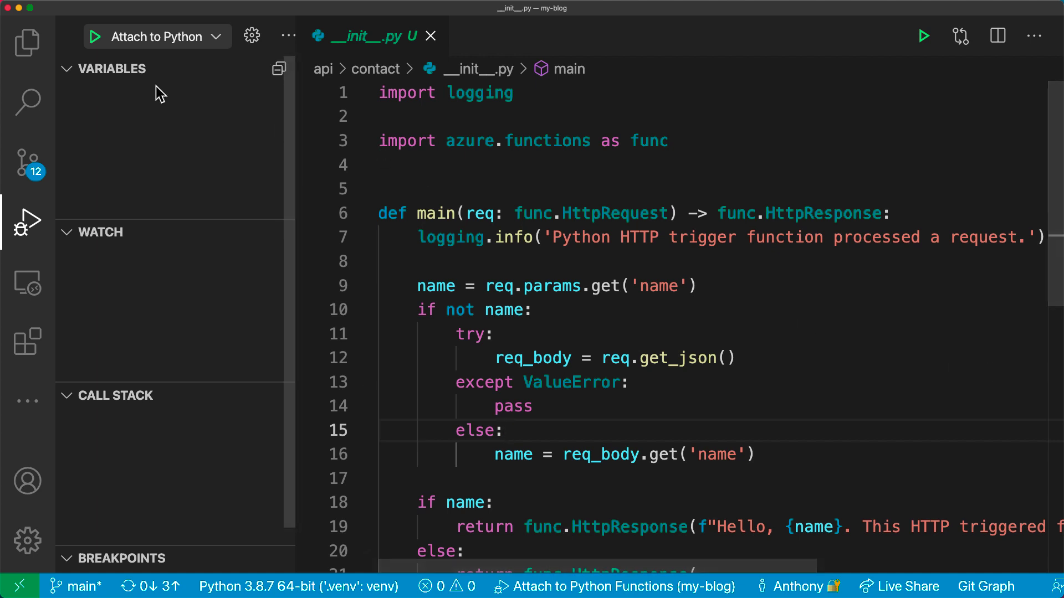
# - Open api/contact/function.json from the Explorer file tree
pyautogui.click(28, 42)
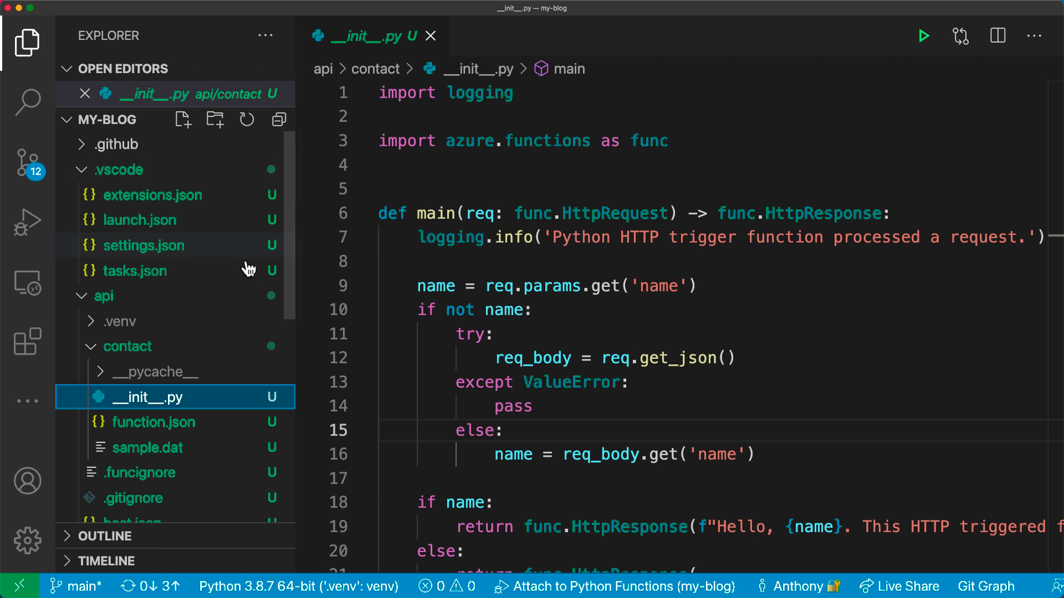
pyautogui.click(189, 427)
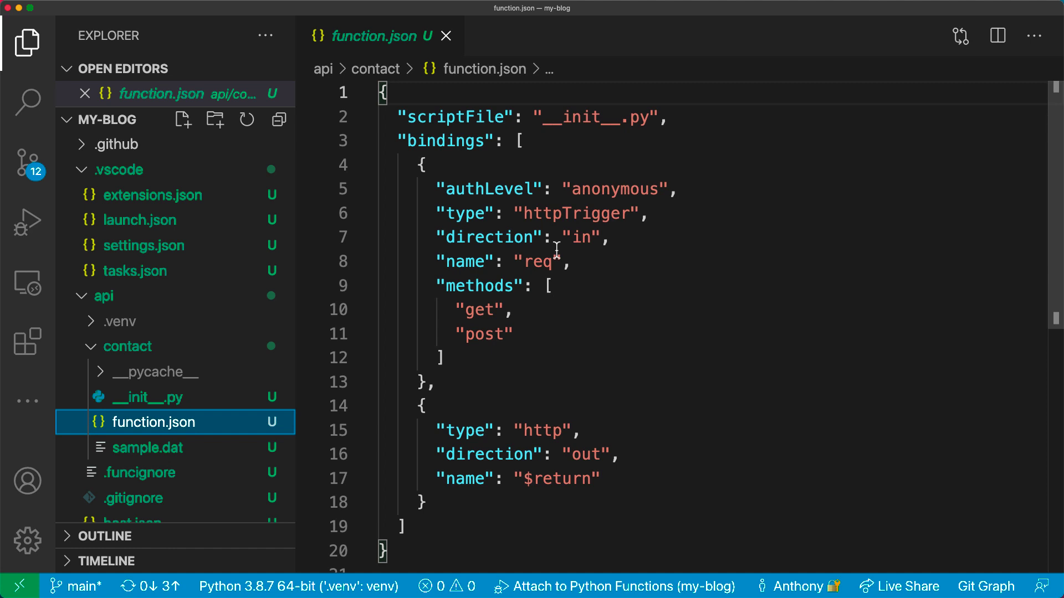
# - Begin adding an output binding to function.json: SendGrid, named message
pyautogui.rightClick(208, 426)
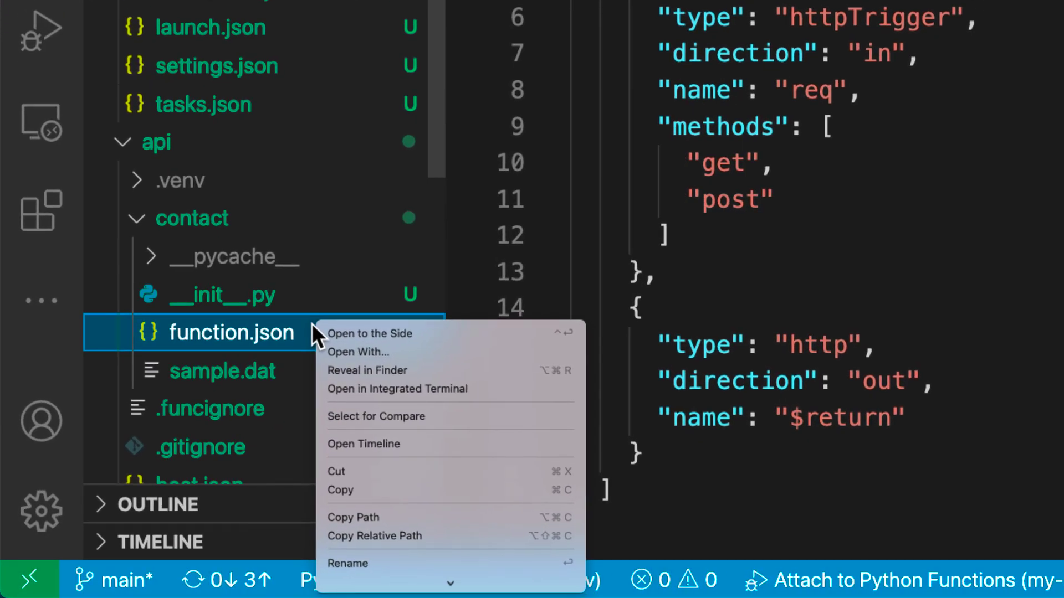
pyautogui.scroll(-2, 347, 338)
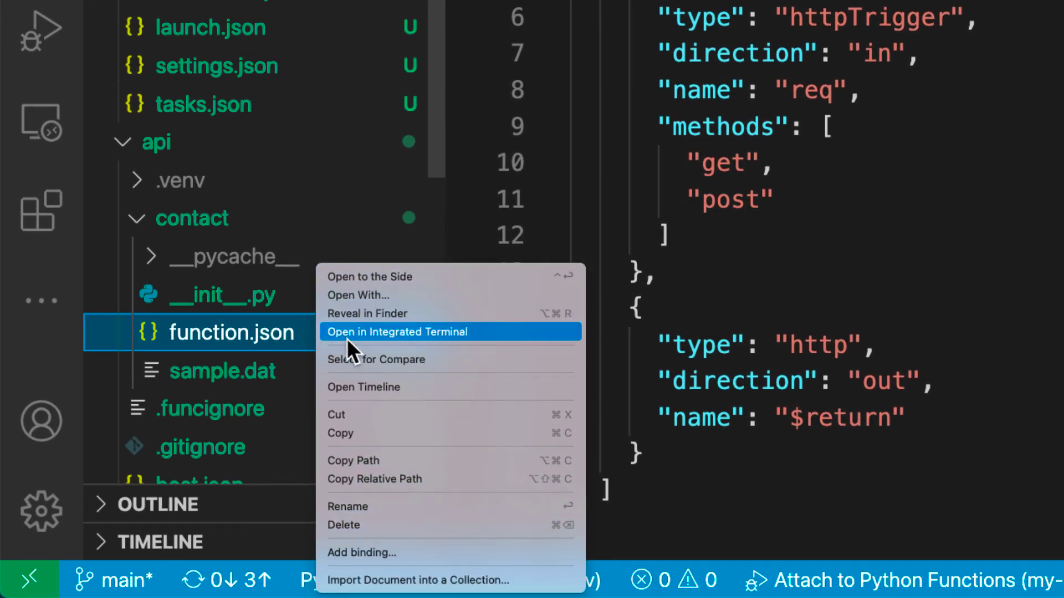
pyautogui.click(450, 550)
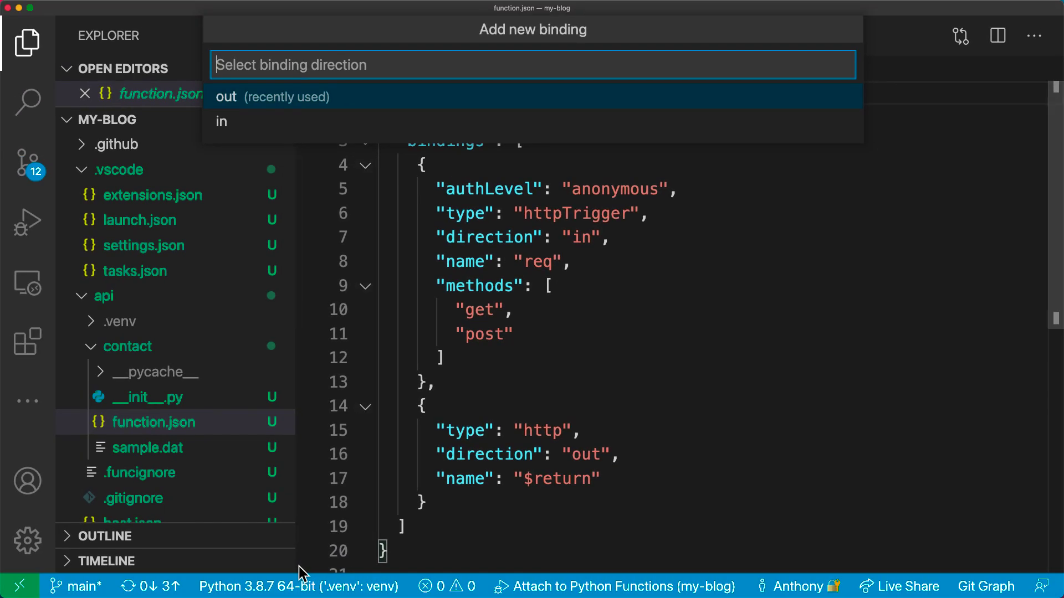
pyautogui.press('Return')
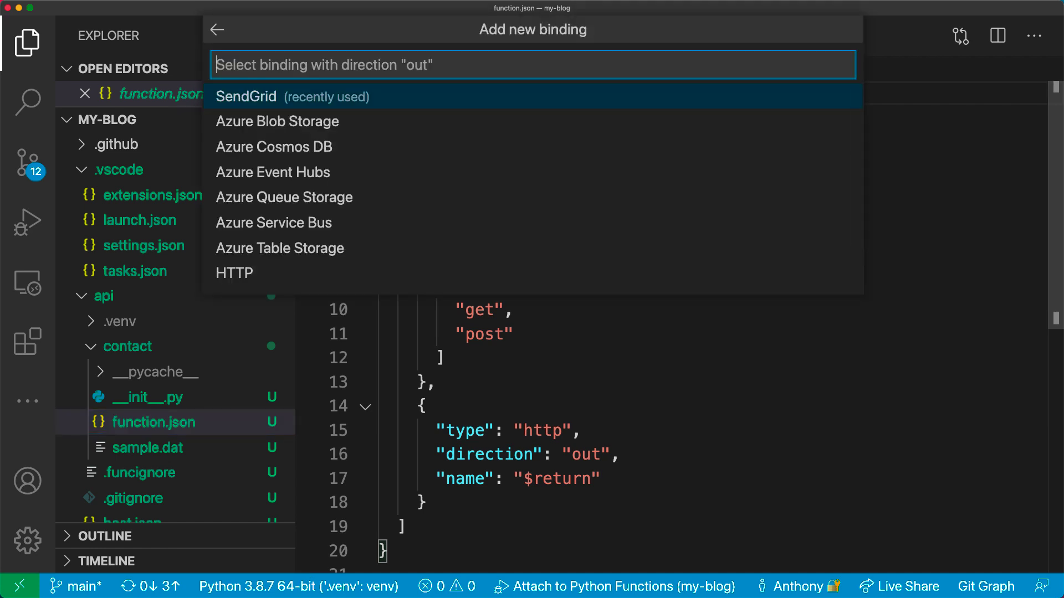
pyautogui.press('Down')
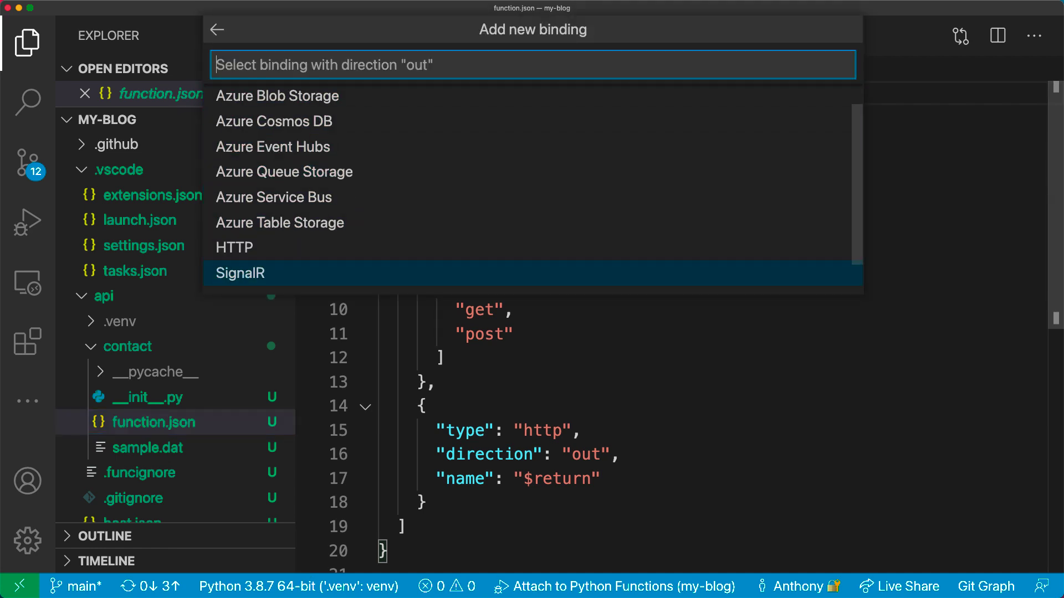
pyautogui.press('Down')
pyautogui.press('Down')
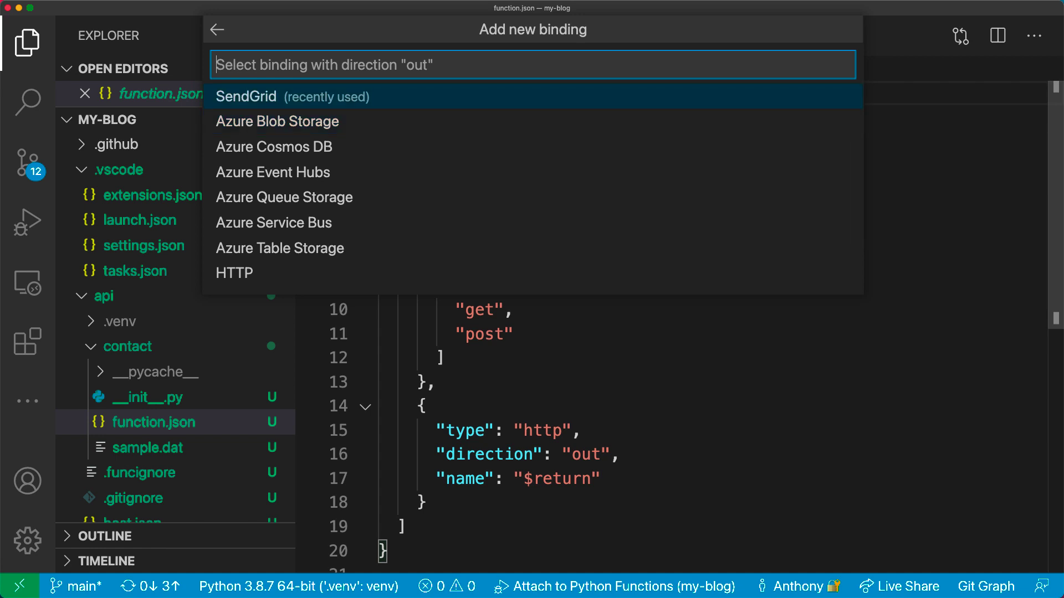
pyautogui.press('Return')
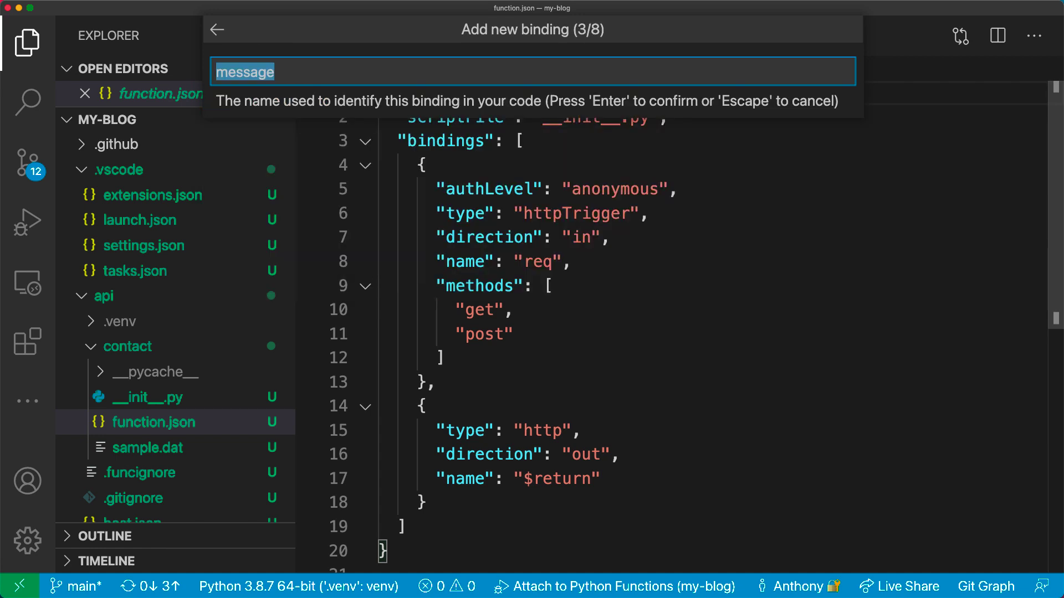
pyautogui.press('Return')
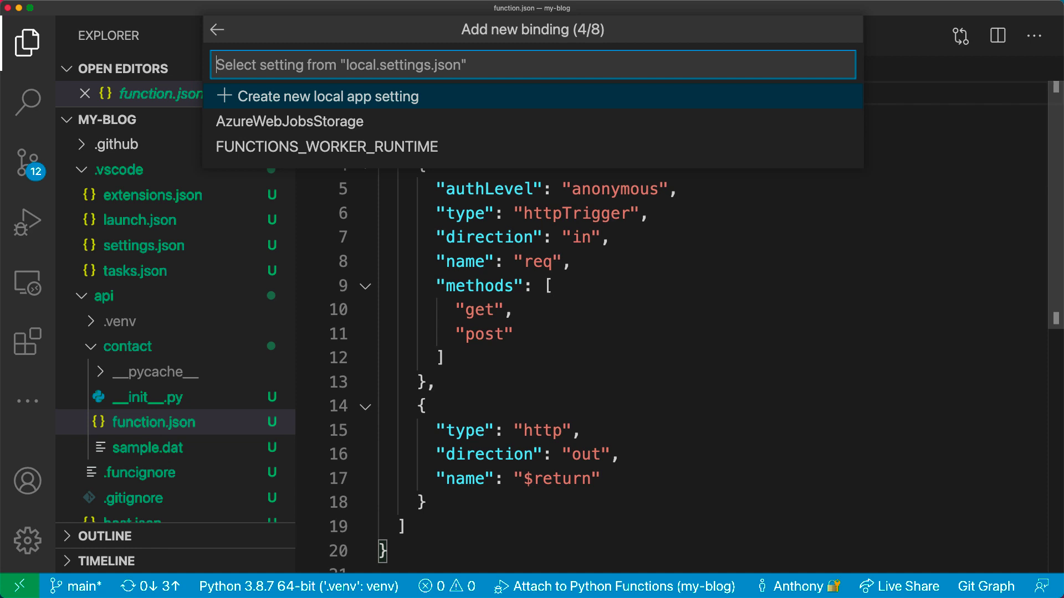
# - Create the SENDGRID_API_KEY local app setting with the pasted API key
pyautogui.press('Return')
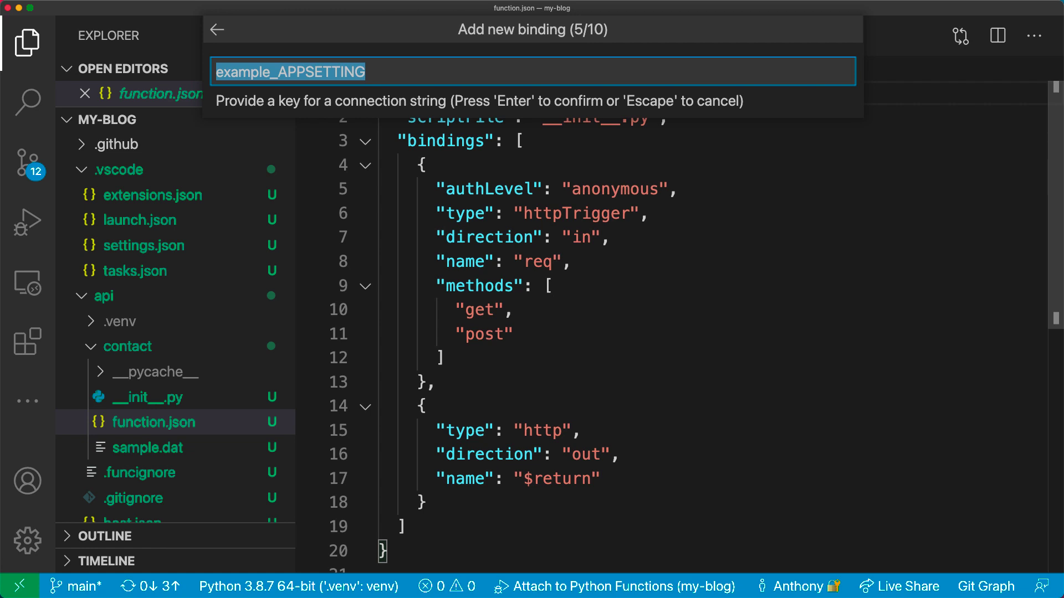
pyautogui.write('SENDGRID_API_KEY')
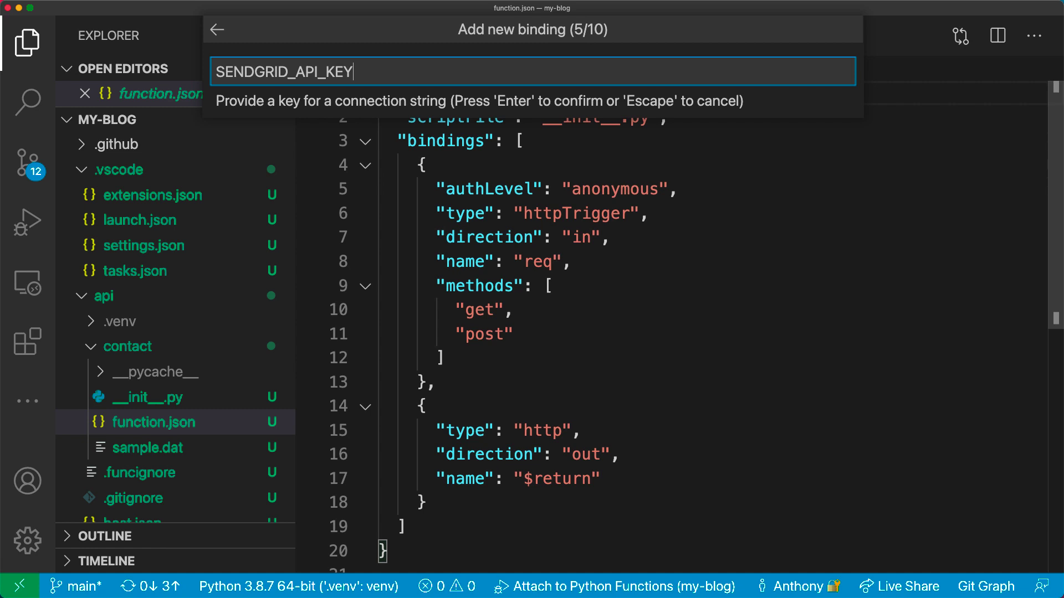
pyautogui.press('Return')
pyautogui.press('super+v')
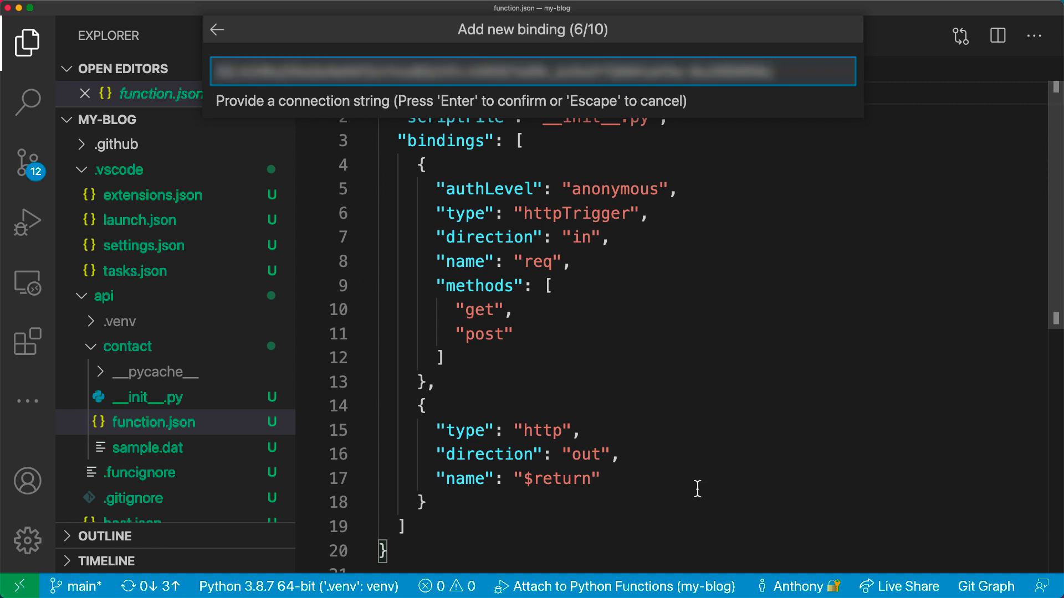
pyautogui.press('Return')
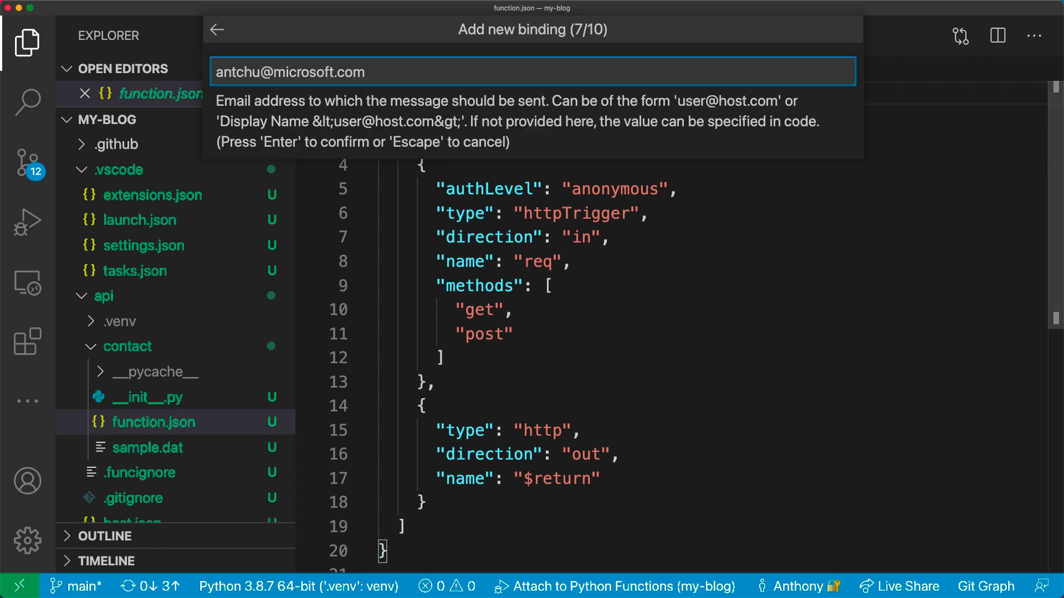
# - Confirm recipient and sender addresses, subject 'Contact form', and leave message text empty
pyautogui.press('Return')
pyautogui.press('Return')
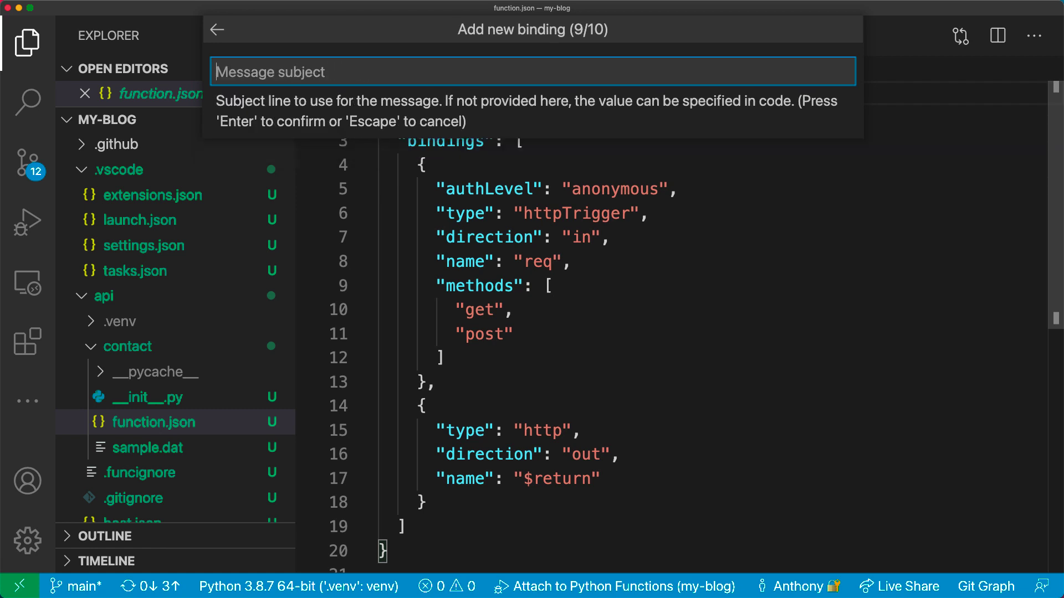
pyautogui.write('Contact form')
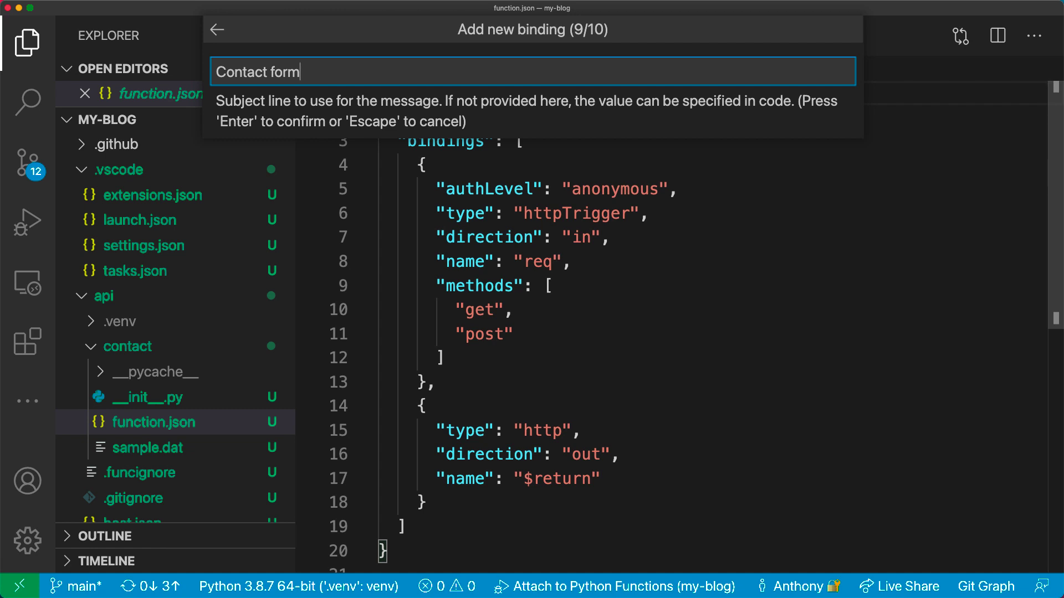
pyautogui.press('Return')
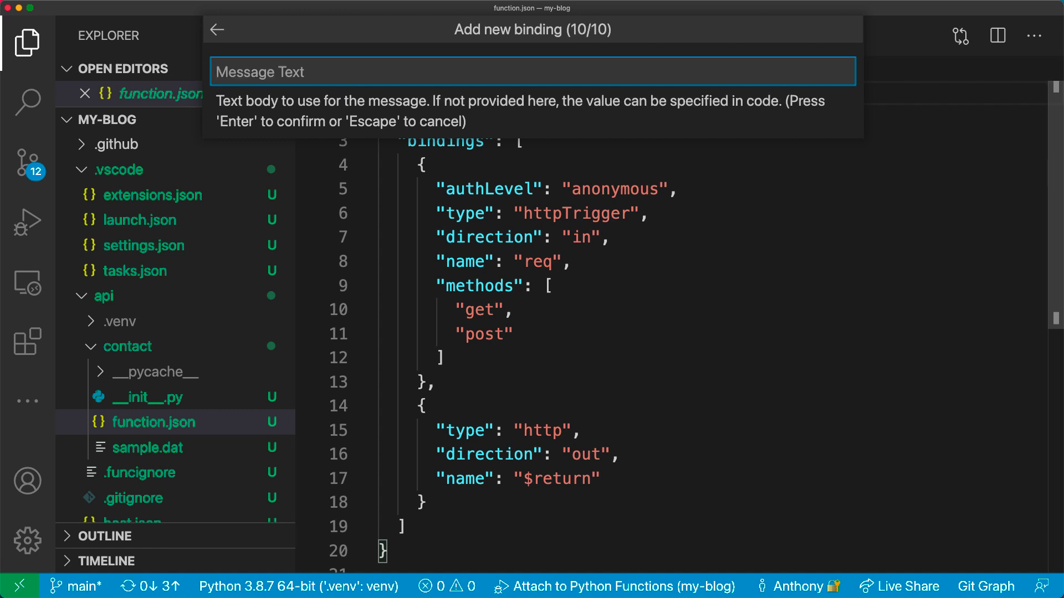
pyautogui.press('Return')
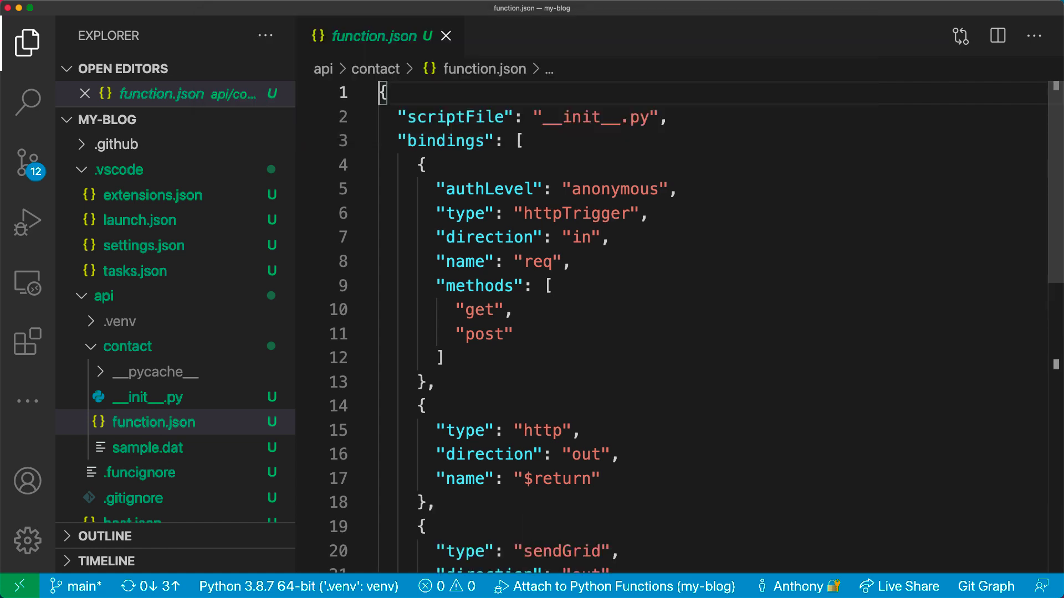
pyautogui.scroll(-5, 887, 478)
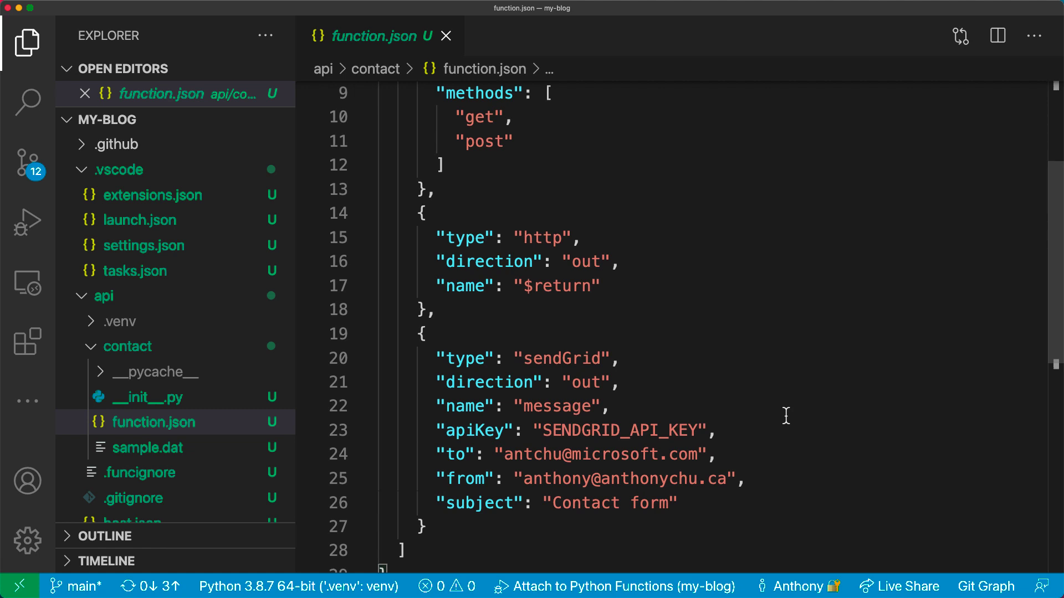
# - Open the contact function's __init__.py from the Explorer
pyautogui.click(206, 399)
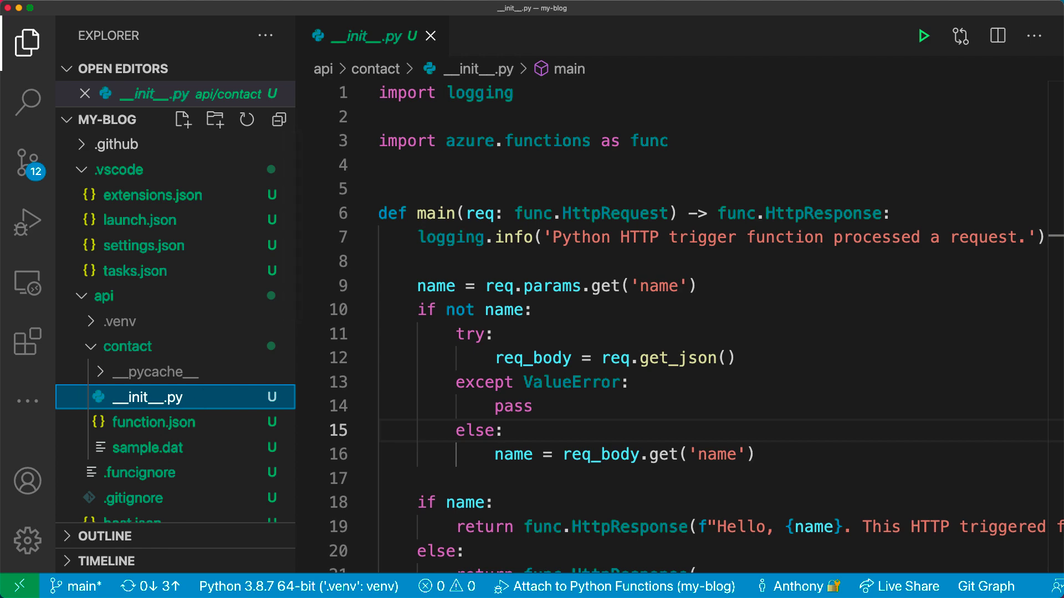
# - Add a message: func.Out[str] parameter and set it to SendGrid JSON from req.form
pyautogui.click(670, 214)
pyautogui.write(', message: func.Out[str')
pyautogui.press('Escape')
pyautogui.write('message_text = "{name} {email}\\{message}')
pyautogui.press('Return')
pyautogui.write('message.set')
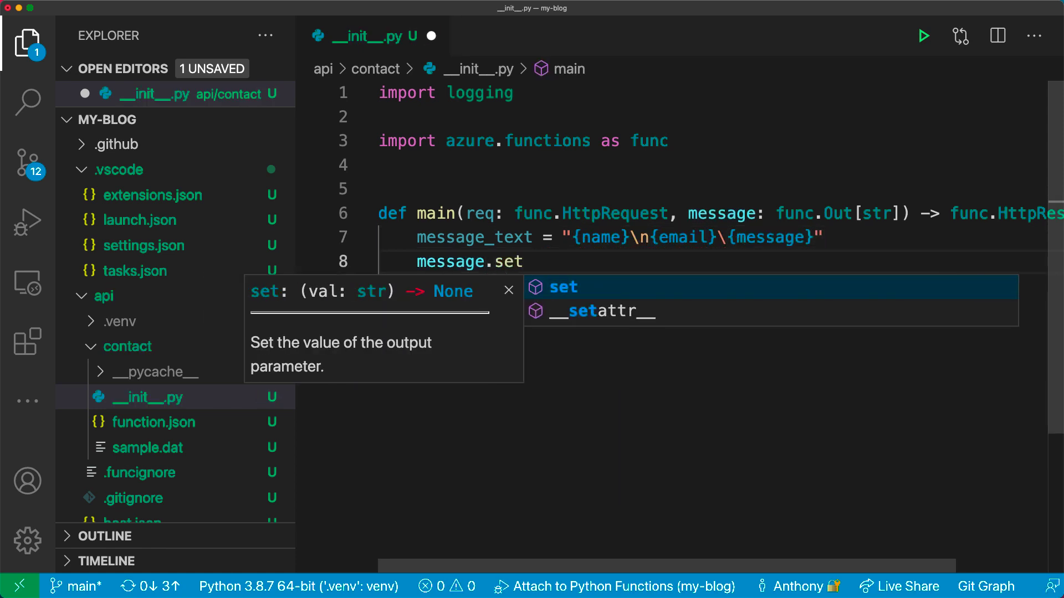
pyautogui.write('(json.dumps({         "content": [{')
pyautogui.press('Return')
pyautogui.write('"type": "text/plain",')
pyautogui.press('Return')
pyautogui.write('"value": message')
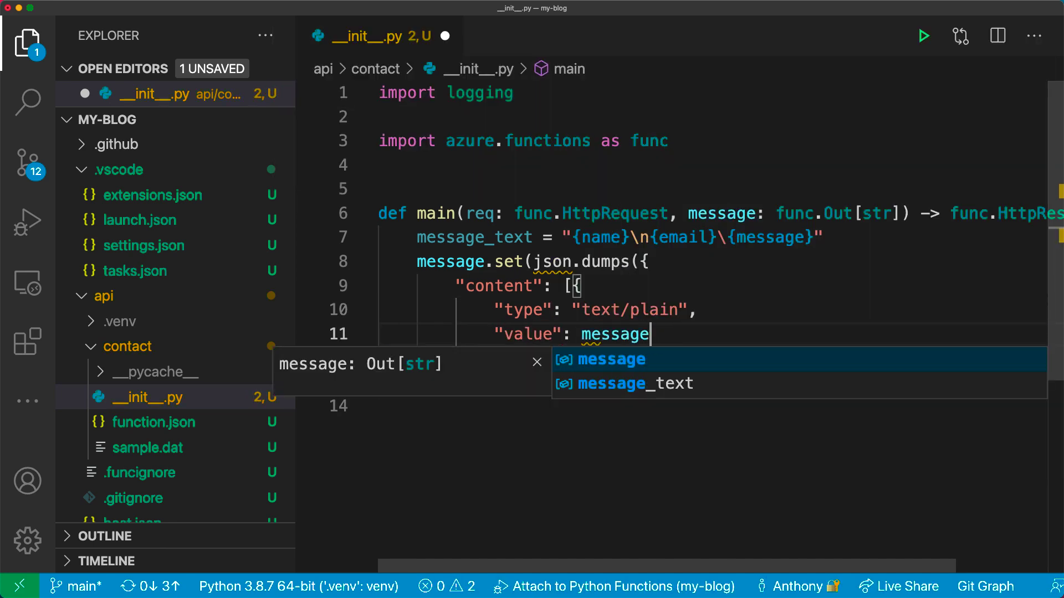
pyautogui.write('_text.for')
pyautogui.press('Tab')
pyautogui.write('(**req.form')
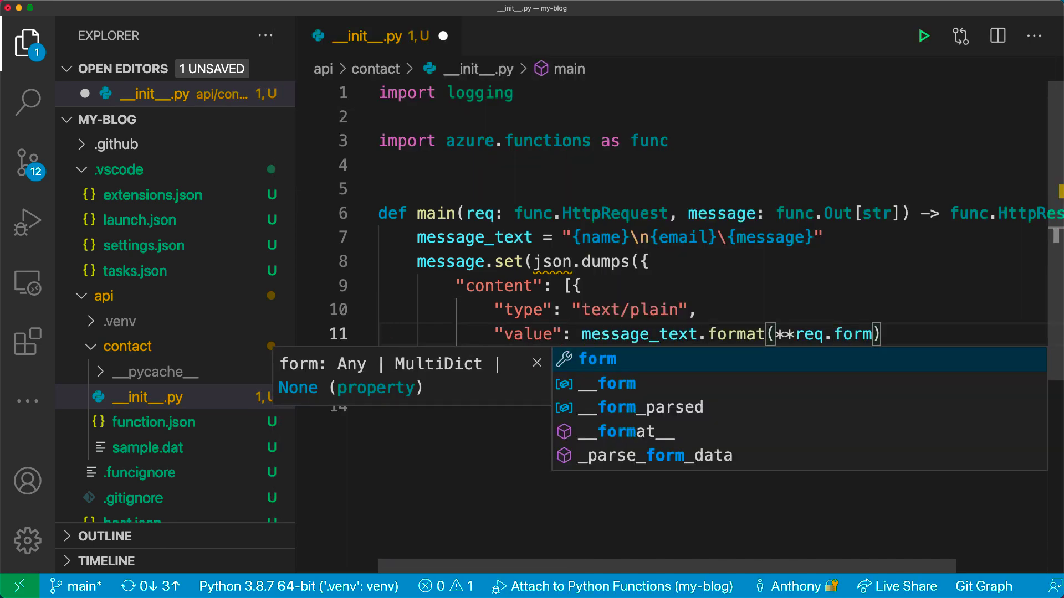
pyautogui.press('Escape')
pyautogui.press('Down')
pyautogui.press('Down')
pyautogui.press('End')
# - Return HttpResponse 302 with location '/', save, and open my-first-post.md
pyautogui.press('Return')
pyautogui.press('Return')
pyautogui.write('return func.HttpResponse(status_code=3')
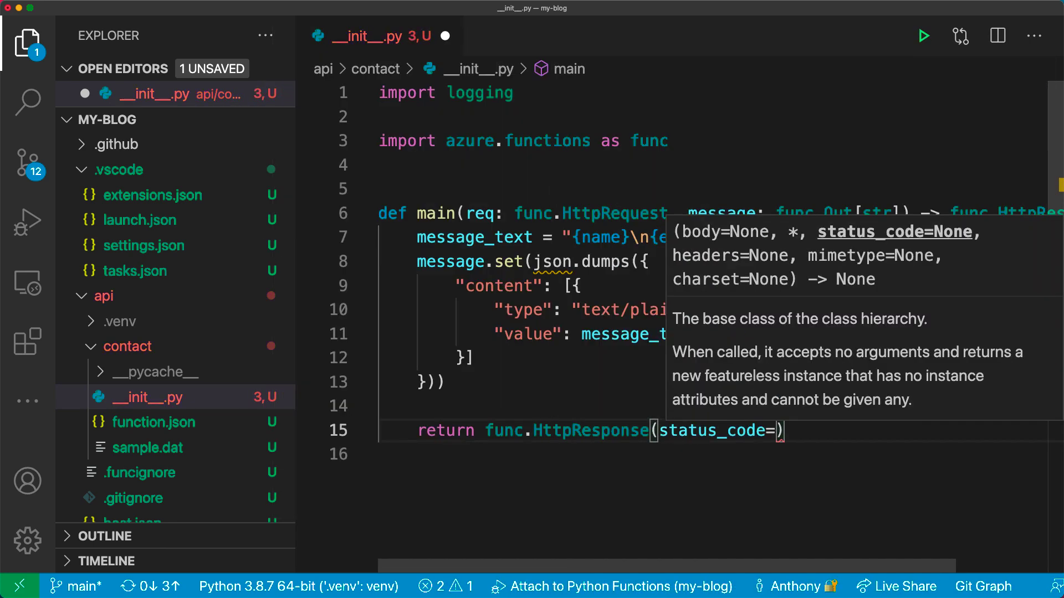
pyautogui.write('02, headers={')
pyautogui.press('Return')
pyautogui.write('"location": "/')
pyautogui.press('Escape')
pyautogui.hotkey('ctrl', 's')
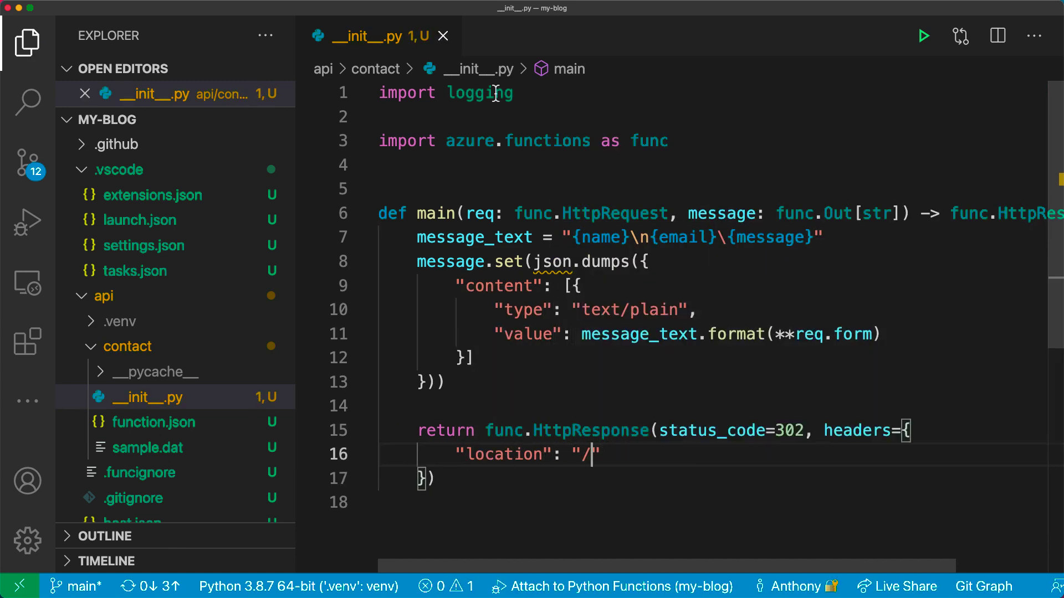
pyautogui.scroll(-2, 215, 317)
pyautogui.click(202, 282)
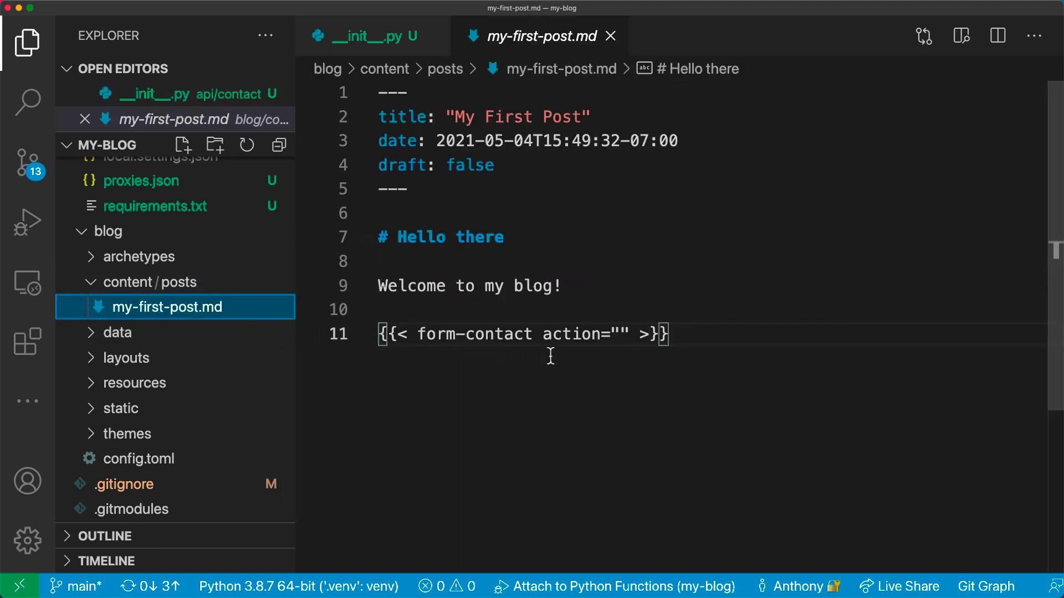
# - Set the form's action on line 11 to /api/contact and save my-first-post.md
pyautogui.click(619, 335)
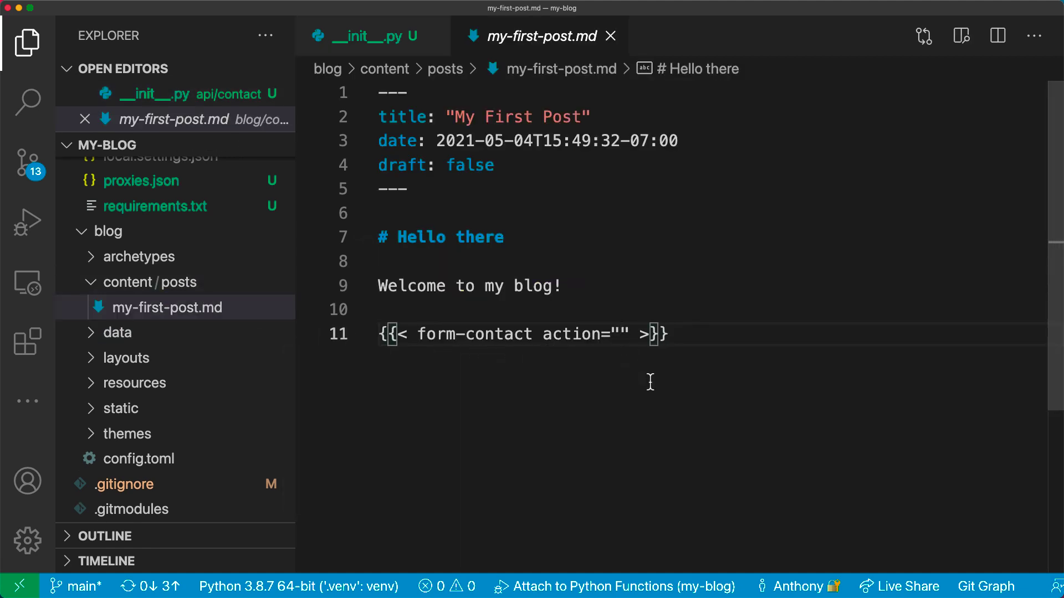
pyautogui.write('/')
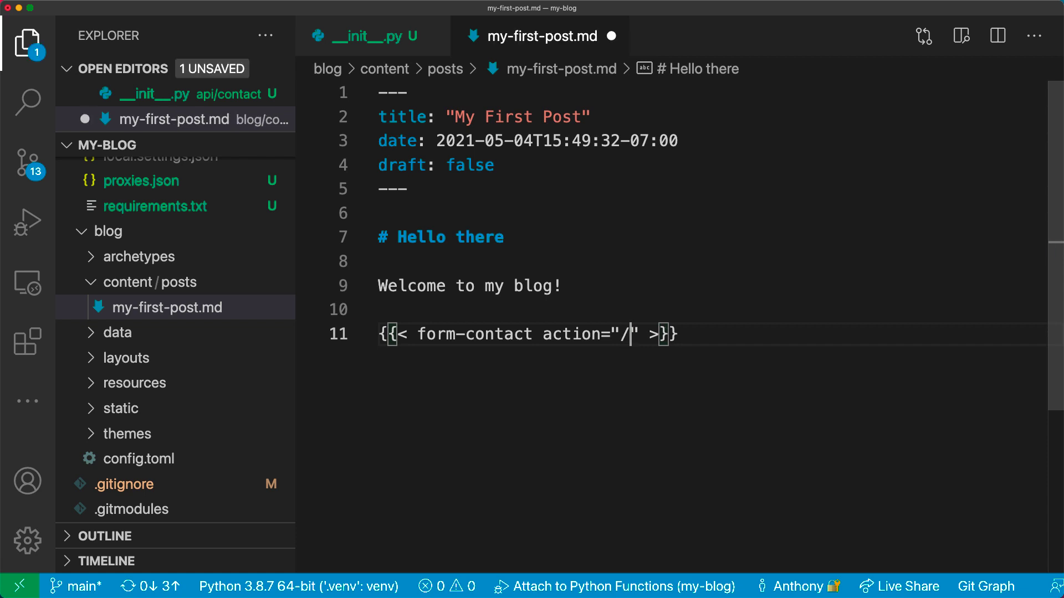
pyautogui.write('api/contect')
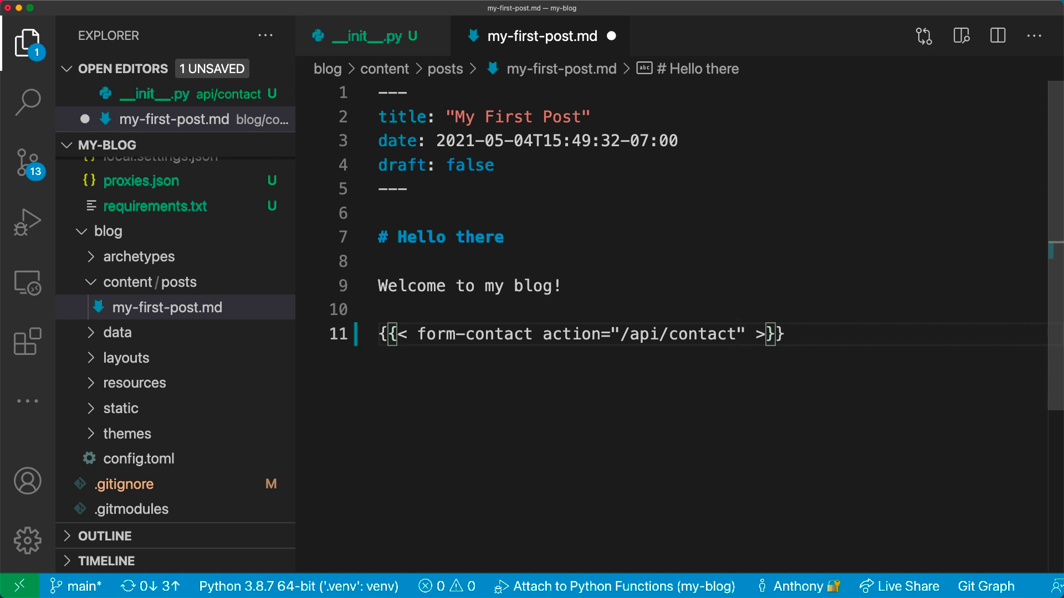
pyautogui.press('cmd+s')
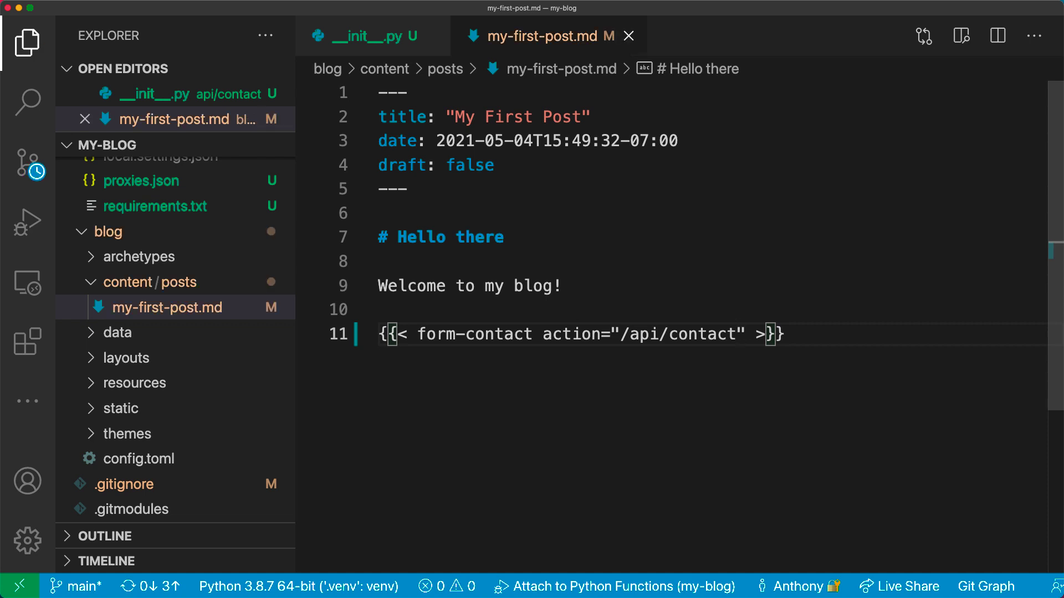
# - In the integrated terminal, change into the blog folder and run hugo to build the site
pyautogui.hotkey('ctrl', '`')
pyautogui.write('cd blog')
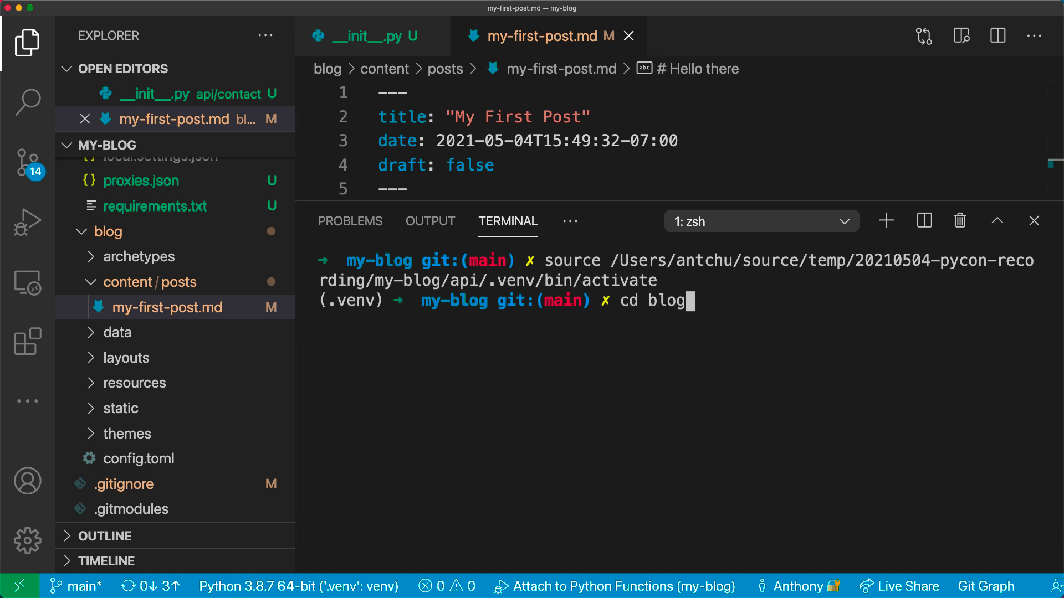
pyautogui.press('Return')
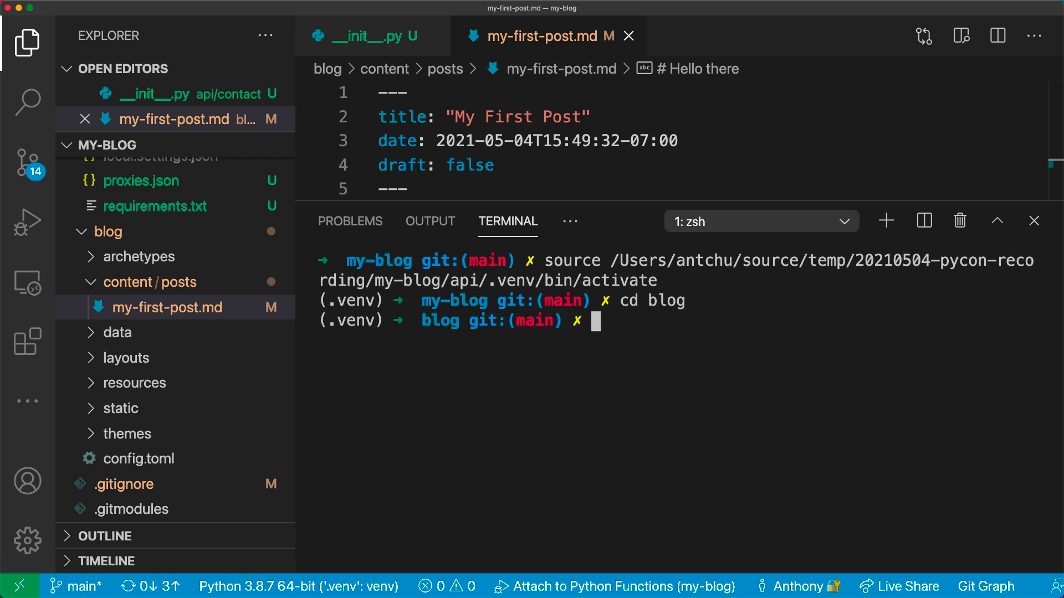
pyautogui.write('hugo')
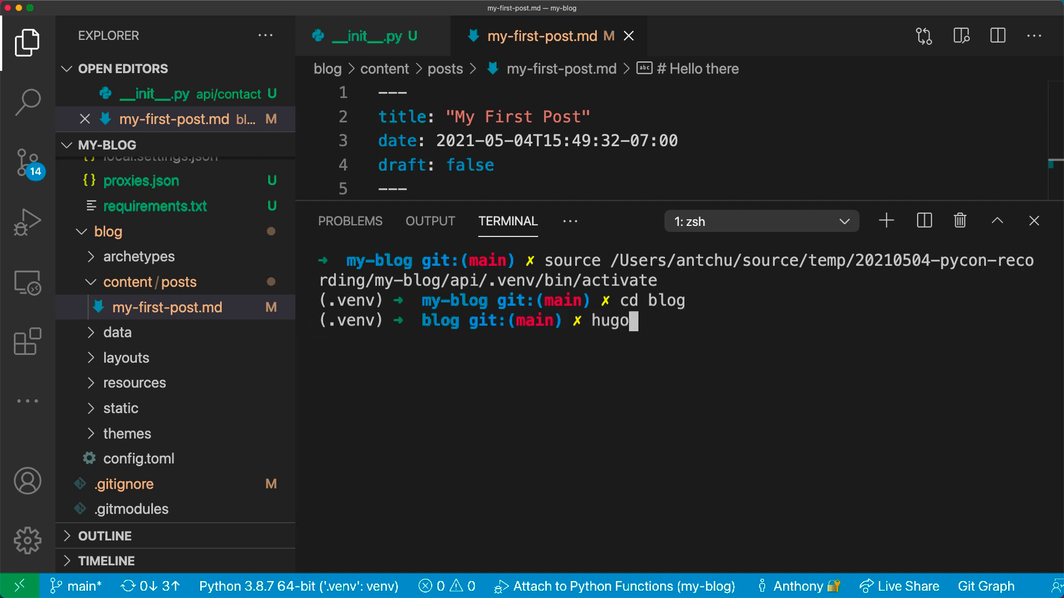
pyautogui.press('Return')
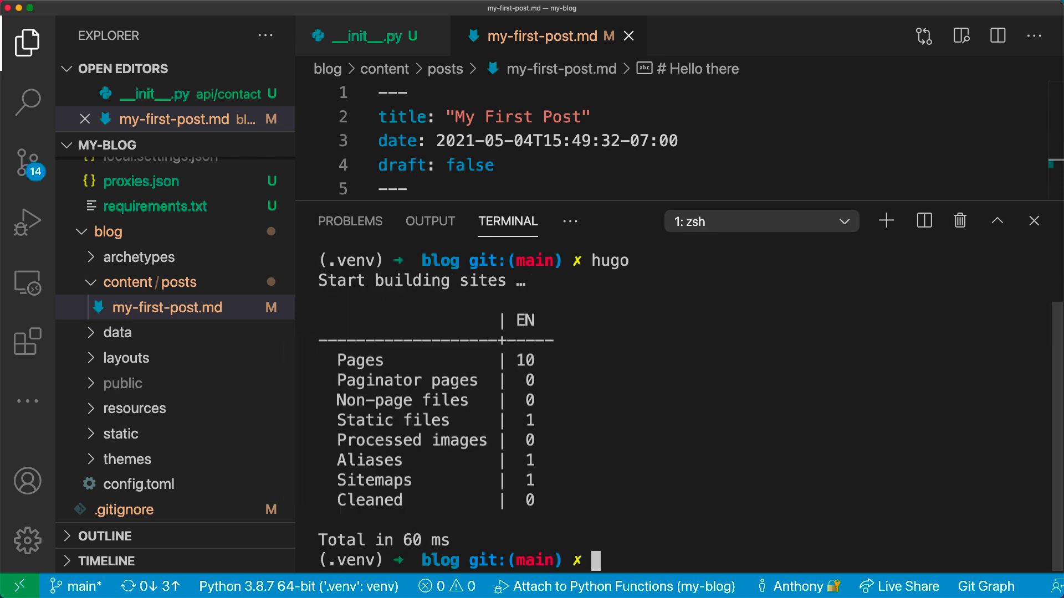
pyautogui.write('ls')
pyautogui.write(' public')
pyautogui.press('Return')
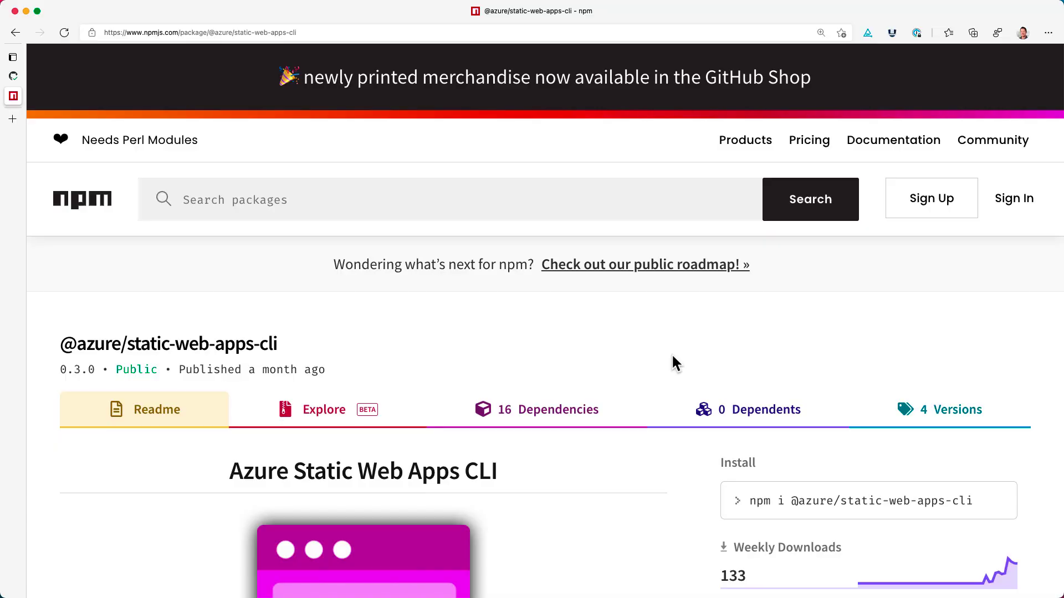
pyautogui.scroll(-1, 673, 363)
pyautogui.scroll(-4, 672, 362)
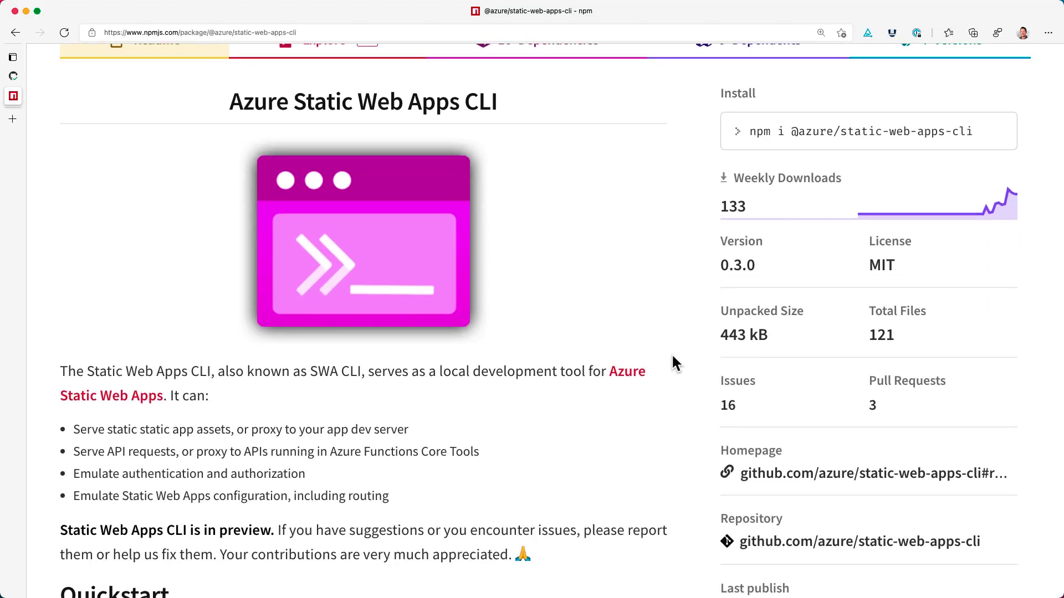
pyautogui.scroll(-1, 672, 363)
pyautogui.scroll(1, 673, 363)
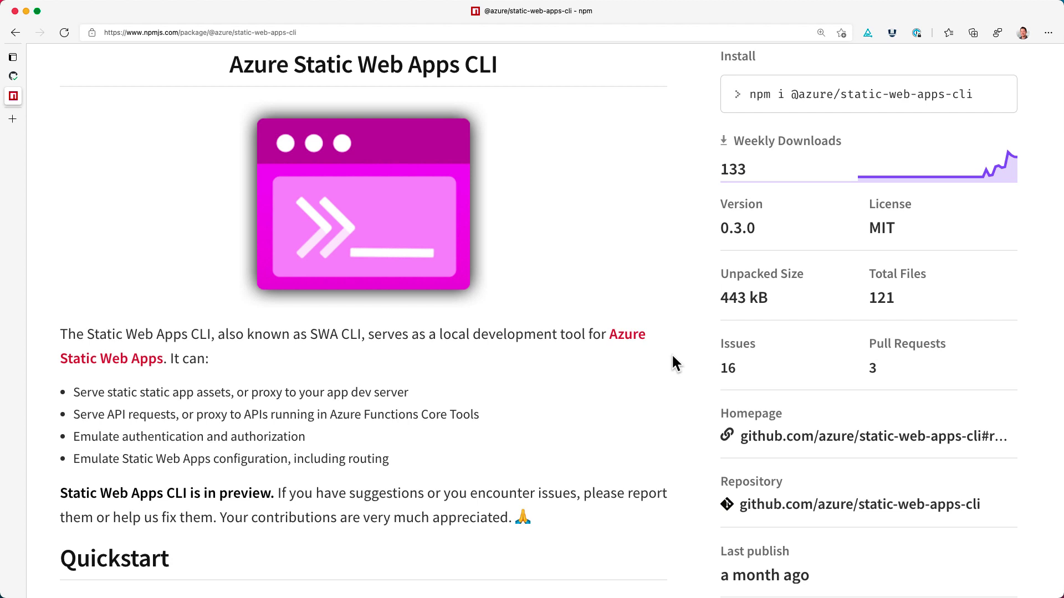
pyautogui.press('super+Tab')
pyautogui.write('swa help')
pyautogui.press('Return')
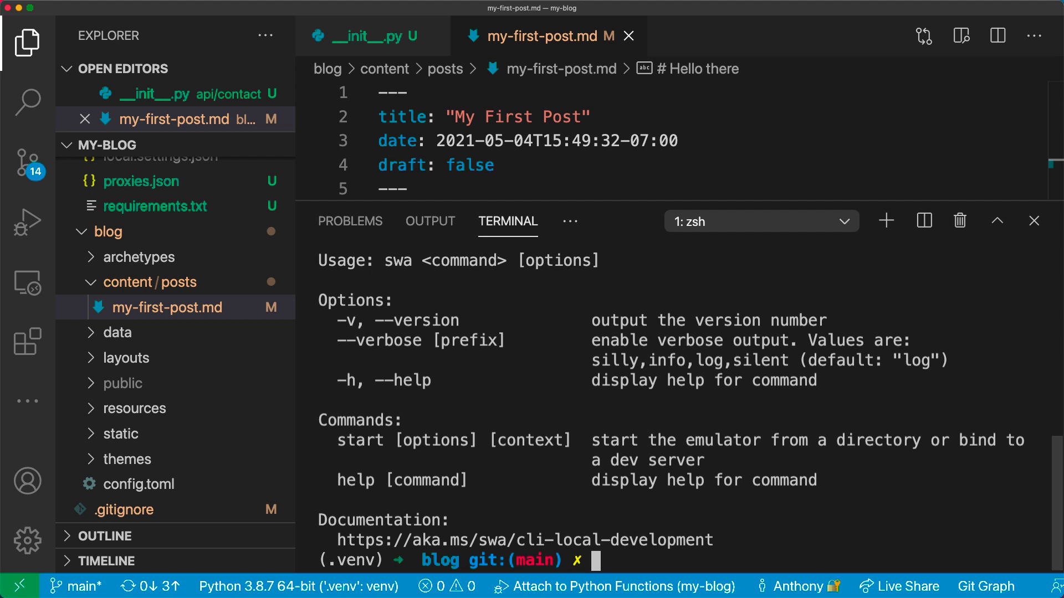
pyautogui.write('clear')
# - Clear the terminal and run swa start ./public --api ../api
pyautogui.press('Return')
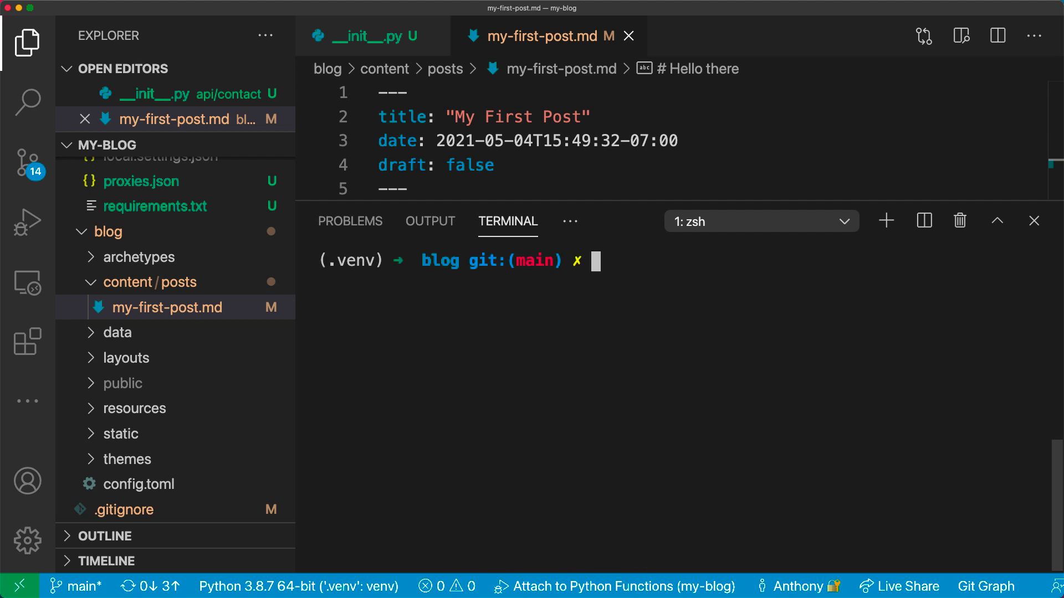
pyautogui.write('swa start ')
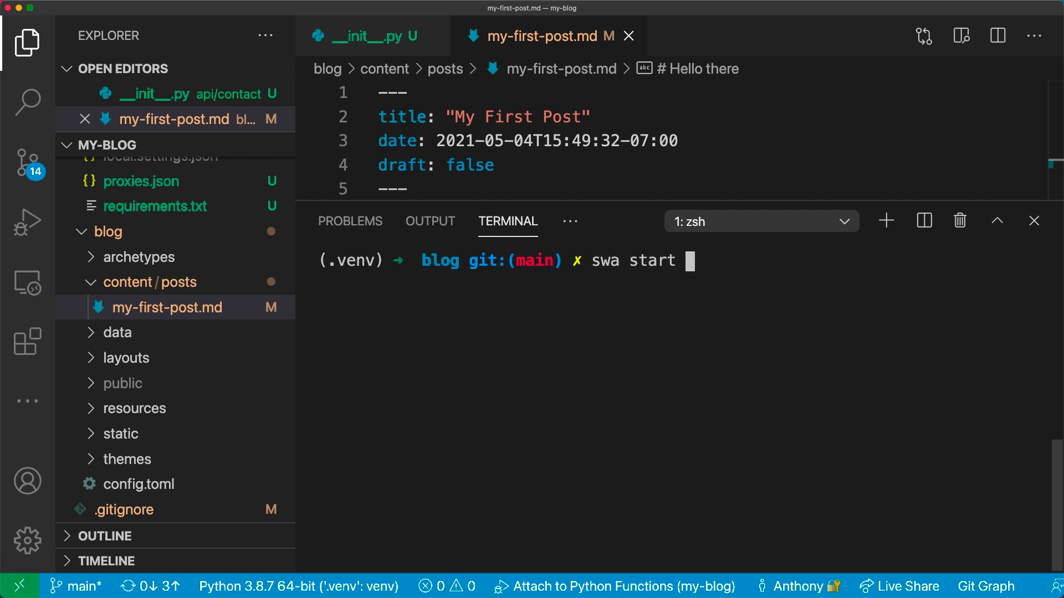
pyautogui.write('./public')
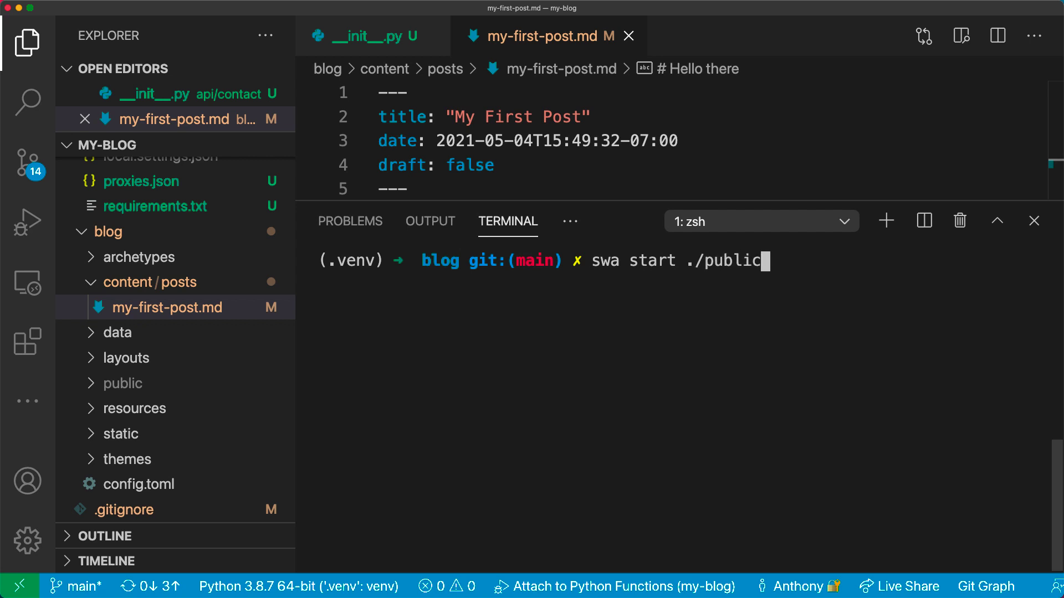
pyautogui.write(' --api ../api')
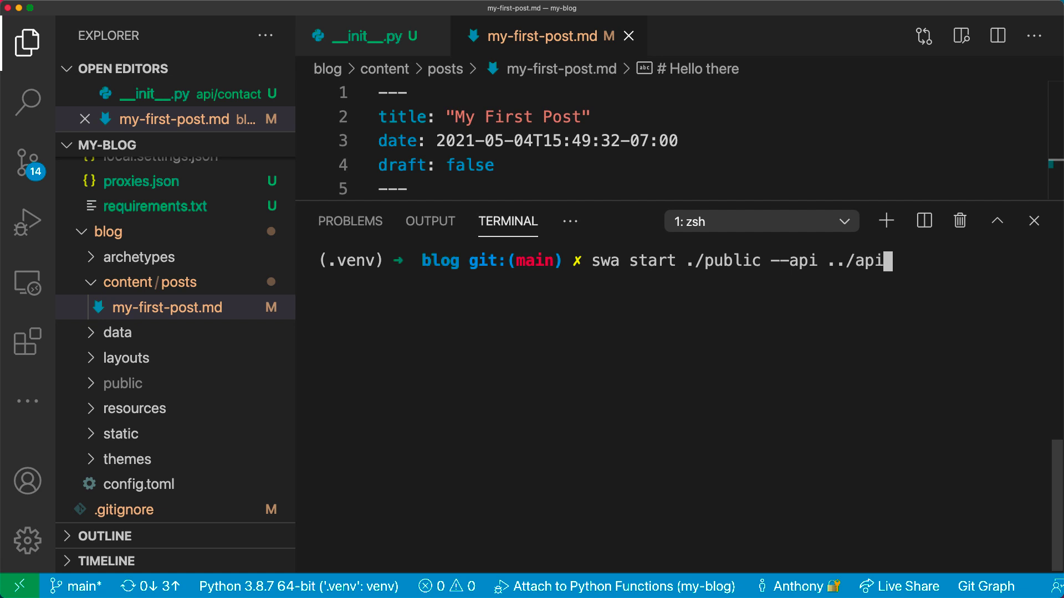
pyautogui.press('Return')
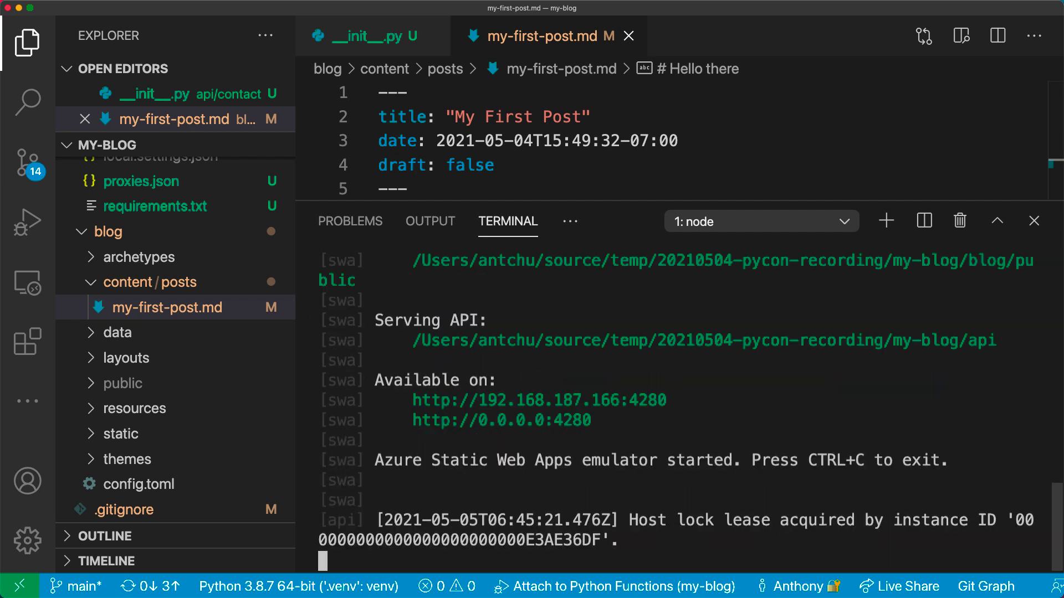
# - Open the local blog at localhost:4280 in Edge and go to My First Post
pyautogui.press('super+Tab')
pyautogui.click(377, 35)
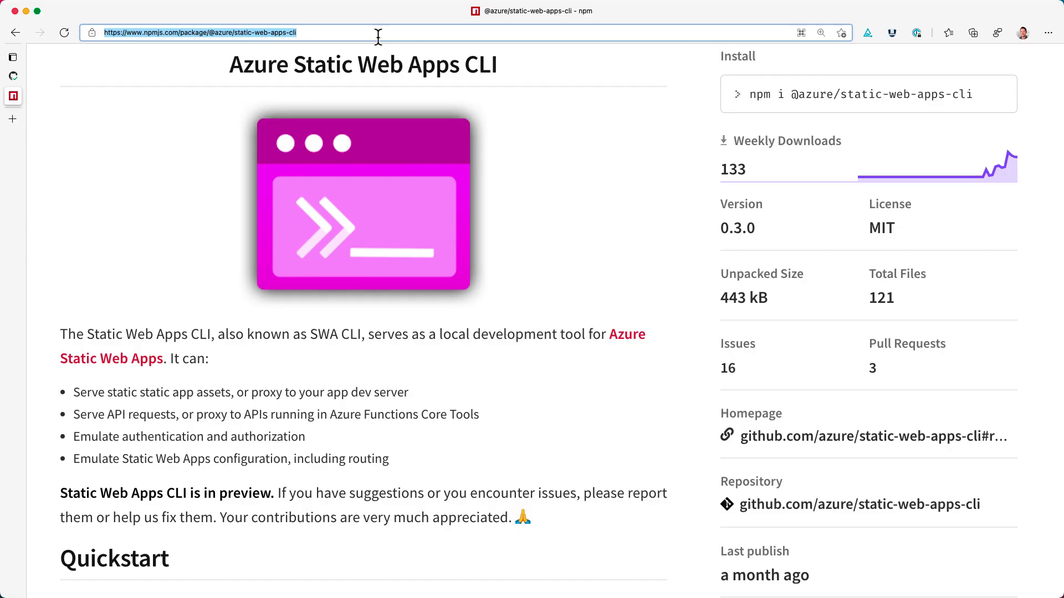
pyautogui.write('local')
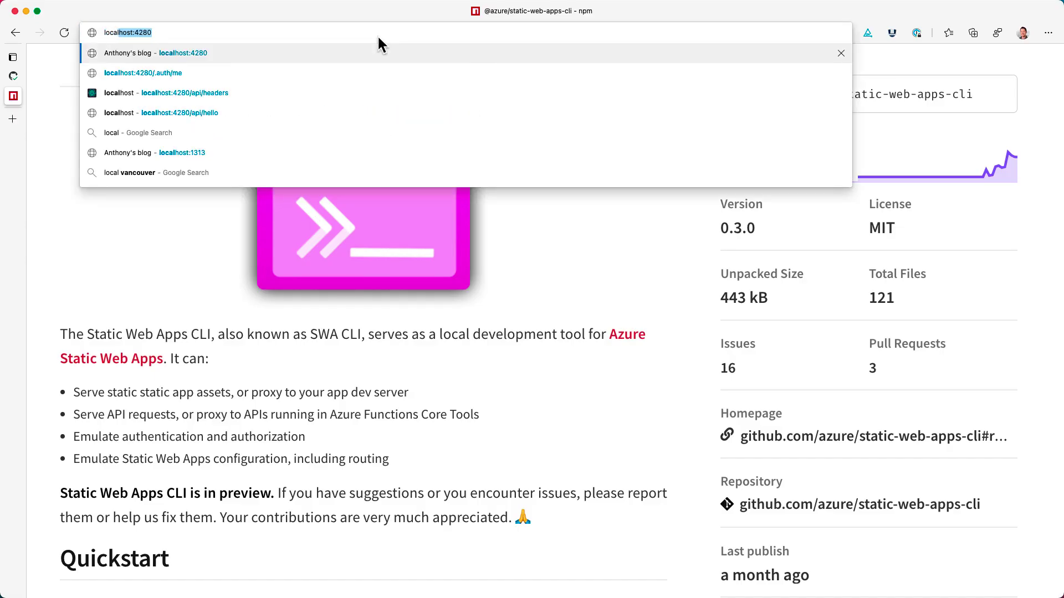
pyautogui.press('Return')
pyautogui.scroll(-2, 440, 146)
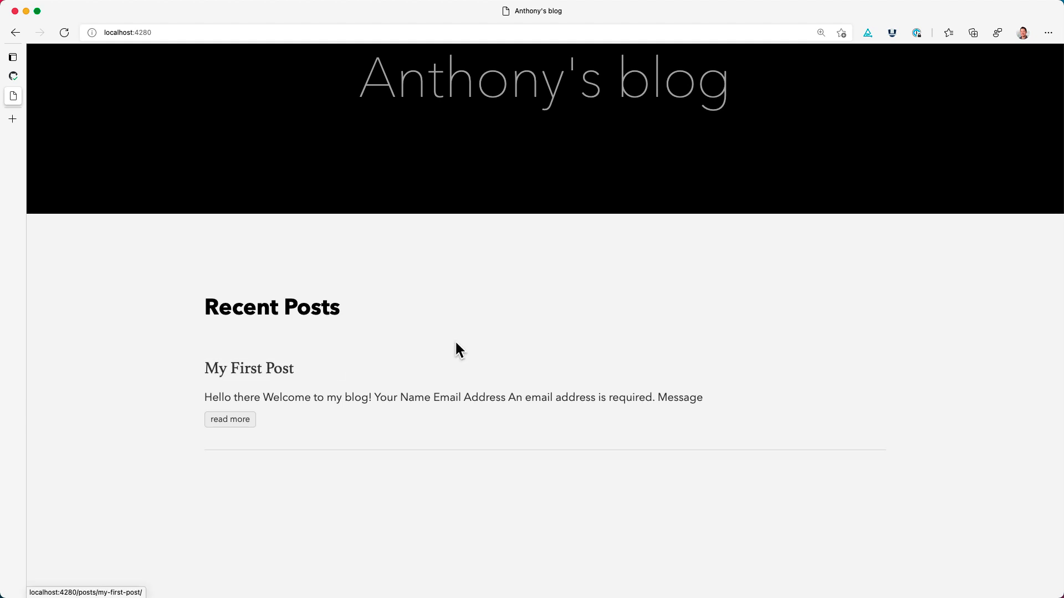
pyautogui.scroll(2, 455, 342)
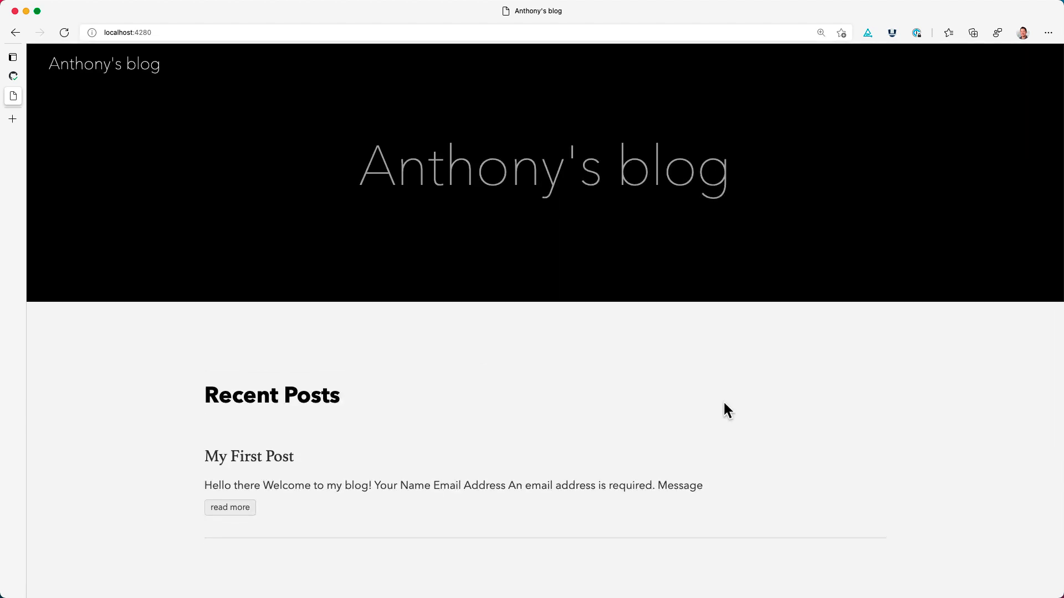
pyautogui.click(264, 456)
pyautogui.scroll(-2, 438, 410)
pyautogui.scroll(-1, 438, 409)
# - Fill in name, email and the message 'Hello there!', then send the form
pyautogui.click(380, 280)
pyautogui.write('Anthony')
pyautogui.press('Tab')
pyautogui.press('Tab')
pyautogui.write('Hello there!')
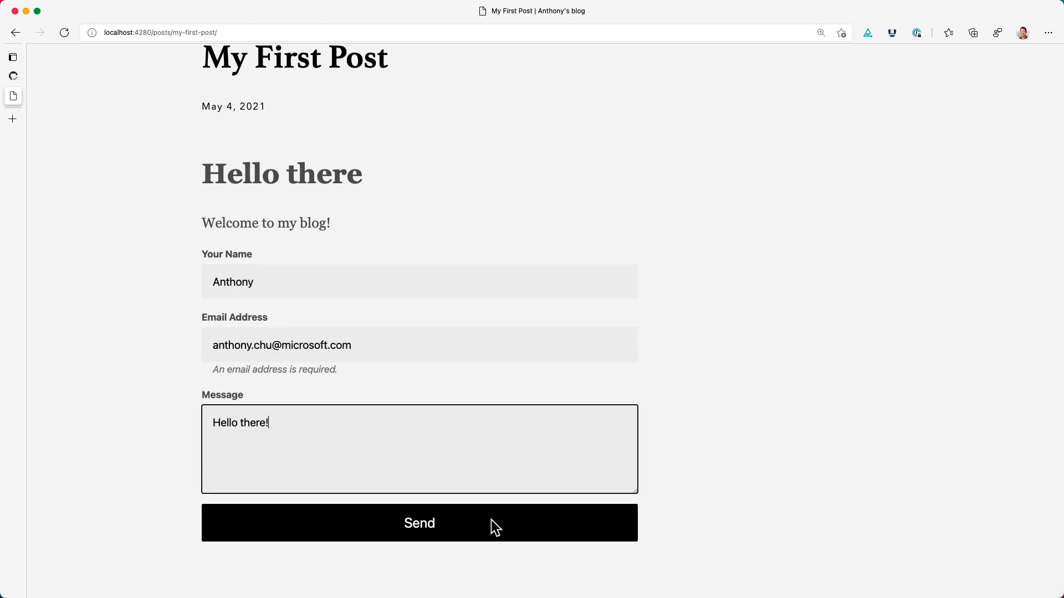
pyautogui.click(491, 519)
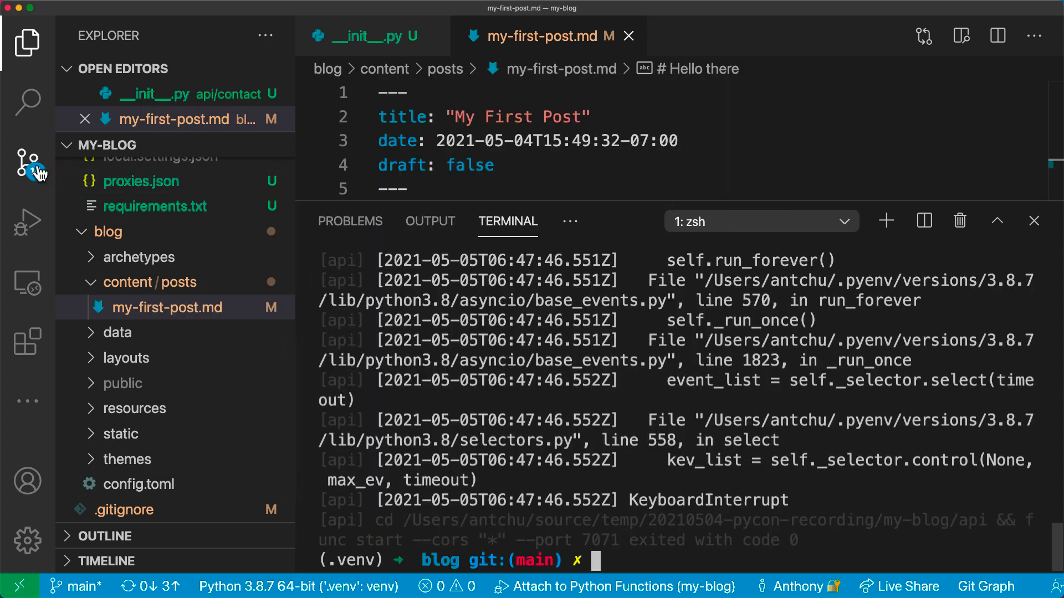
# - In Source Control, commit all 14 changes as 'Add API' and push them
pyautogui.click(29, 163)
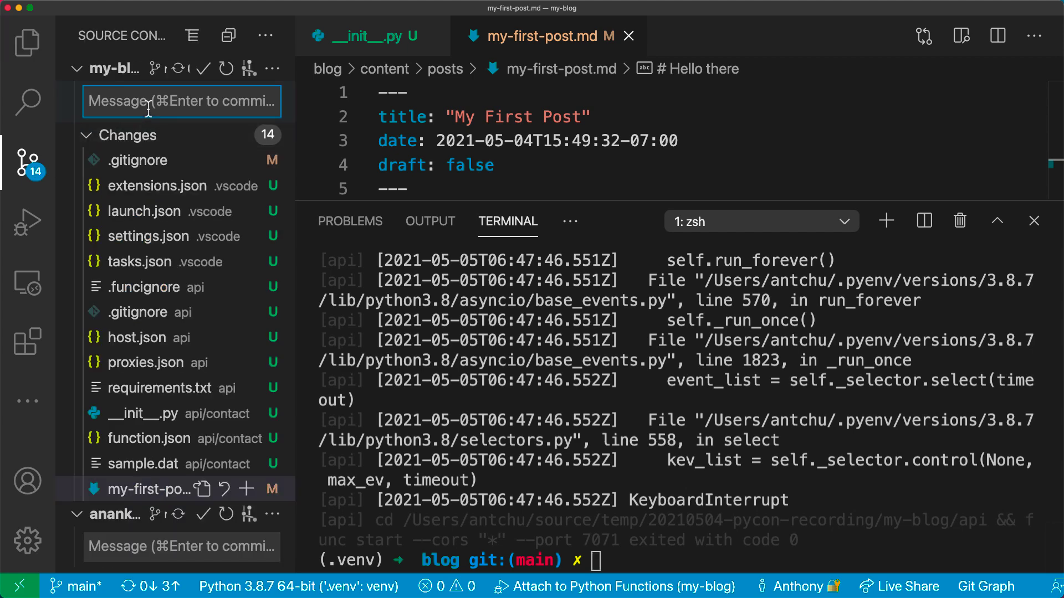
pyautogui.write('Add ')
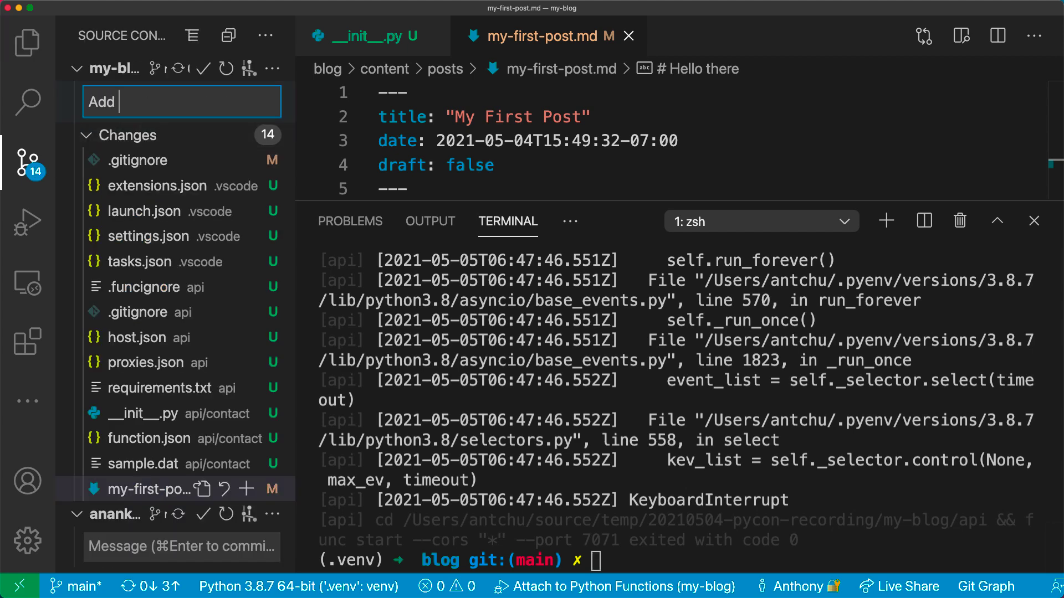
pyautogui.write('API')
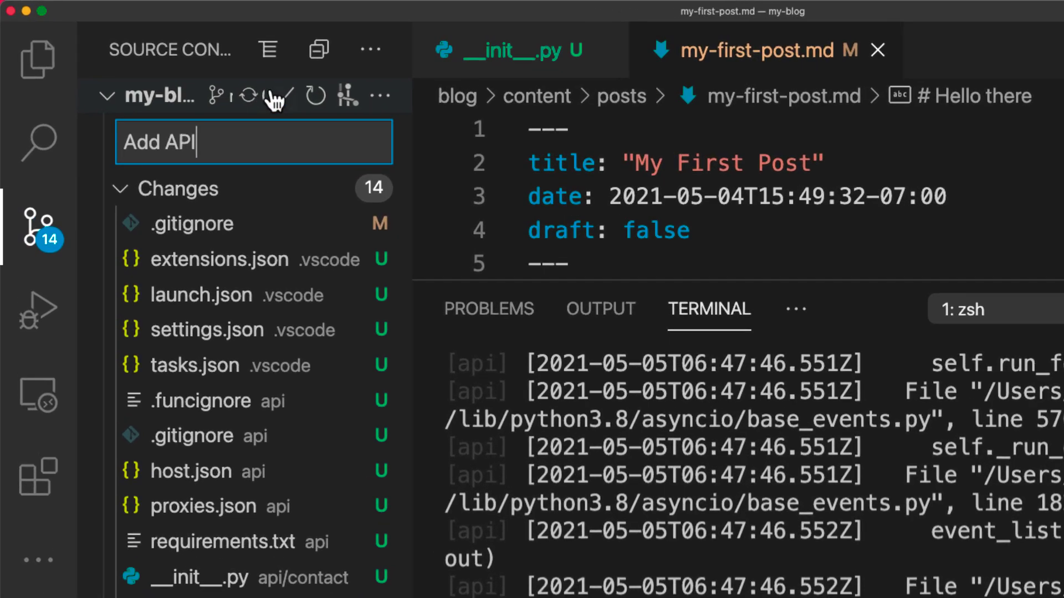
pyautogui.click(211, 72)
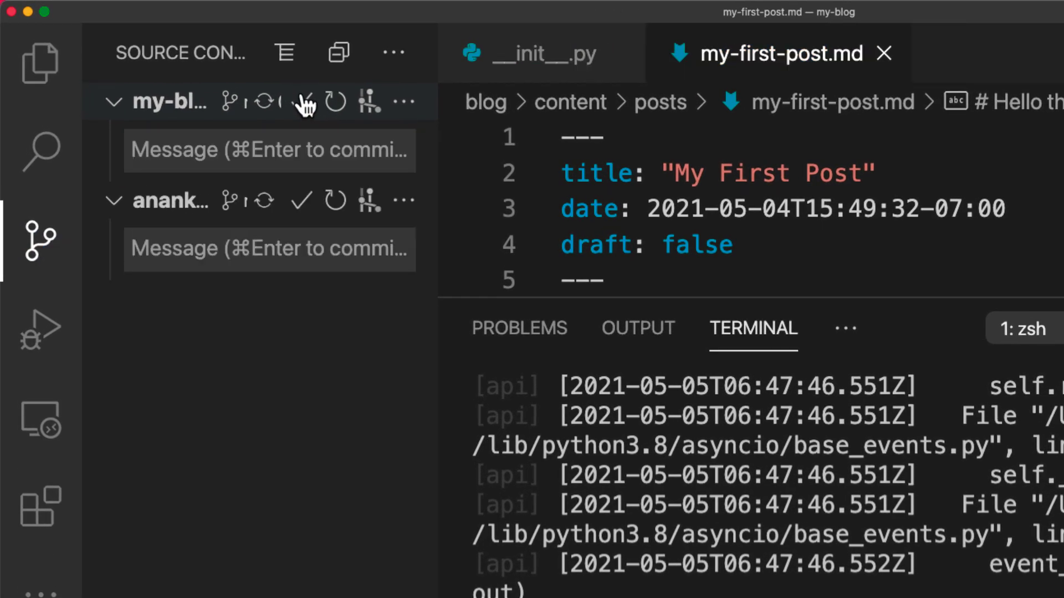
pyautogui.click(402, 103)
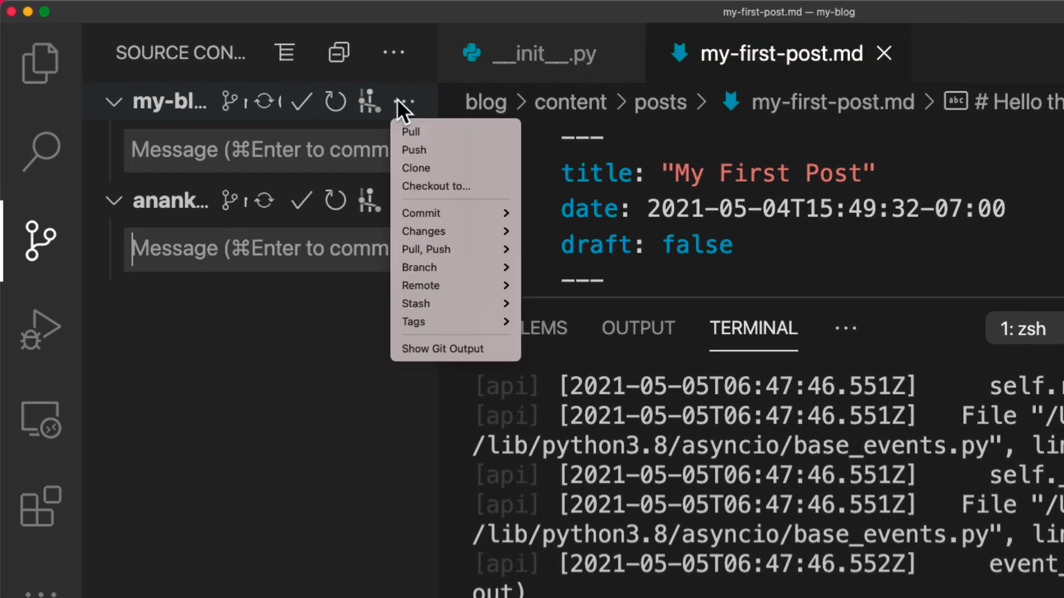
pyautogui.click(446, 149)
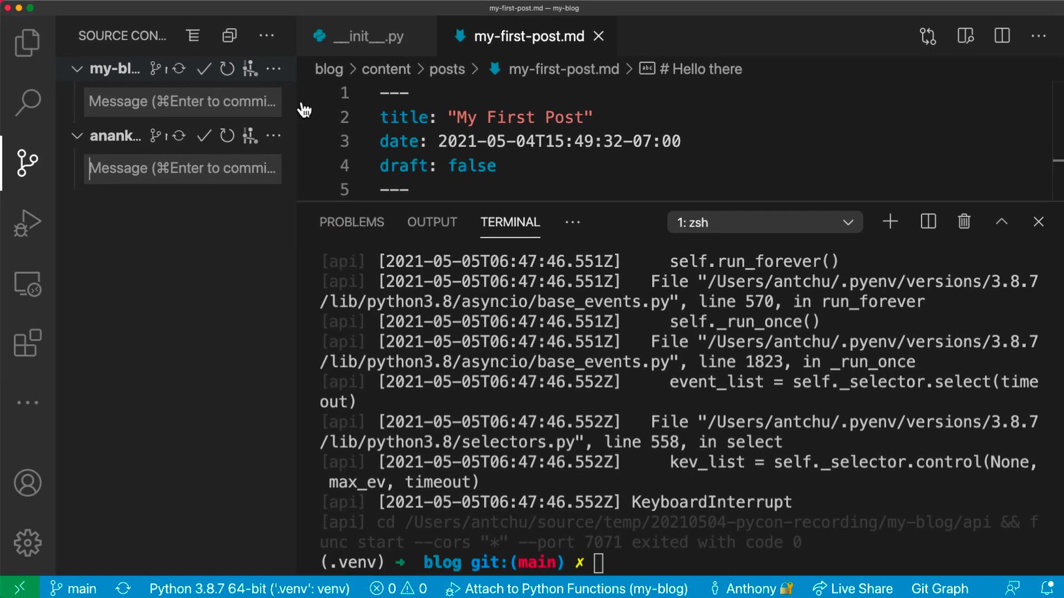
# - Use Static Web Apps: Add New Setting to add SENDGRID_API_KEY to Production, pasting its value
pyautogui.press('super+shift+p')
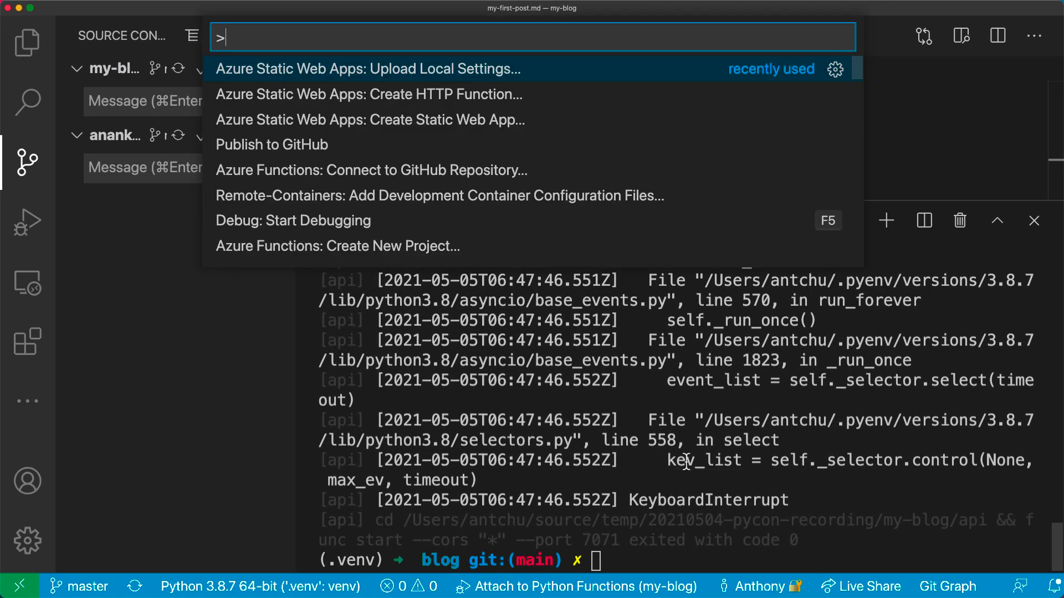
pyautogui.write('add set')
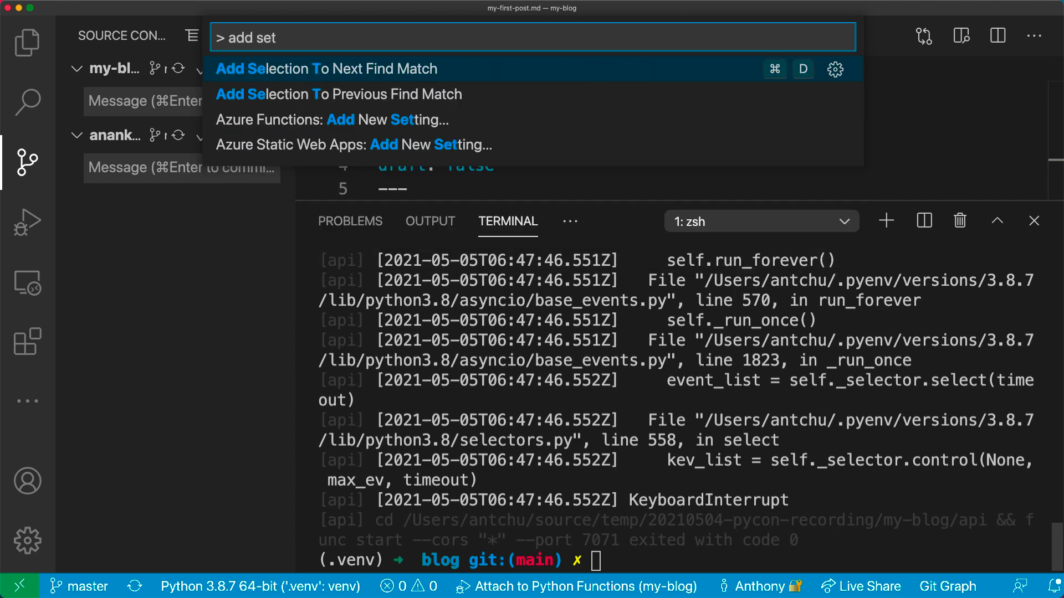
pyautogui.press('Down')
pyautogui.press('Down')
pyautogui.press('Down')
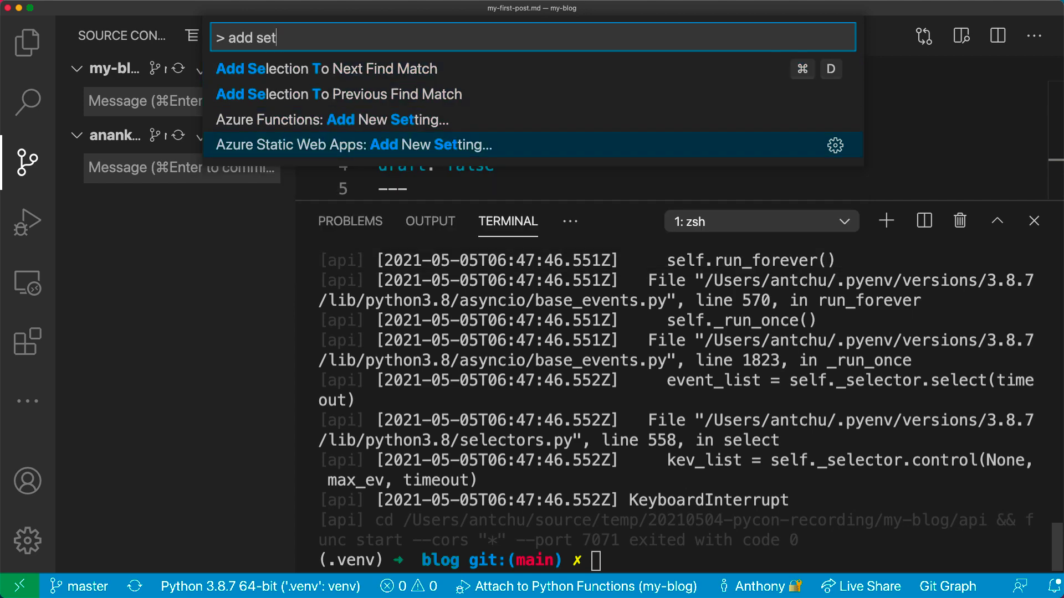
pyautogui.press('Return')
pyautogui.press('Return')
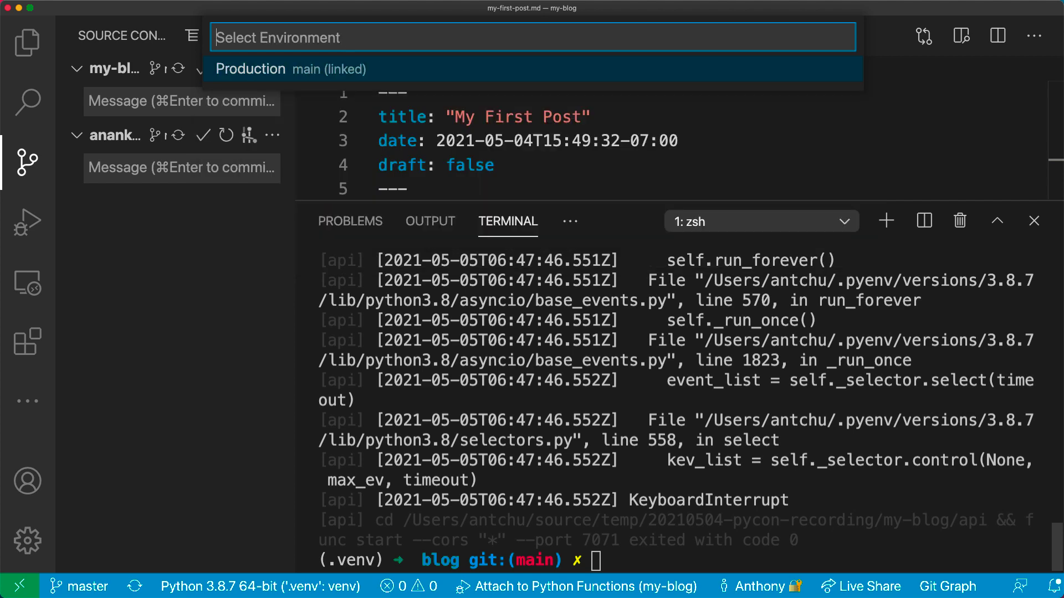
pyautogui.press('Return')
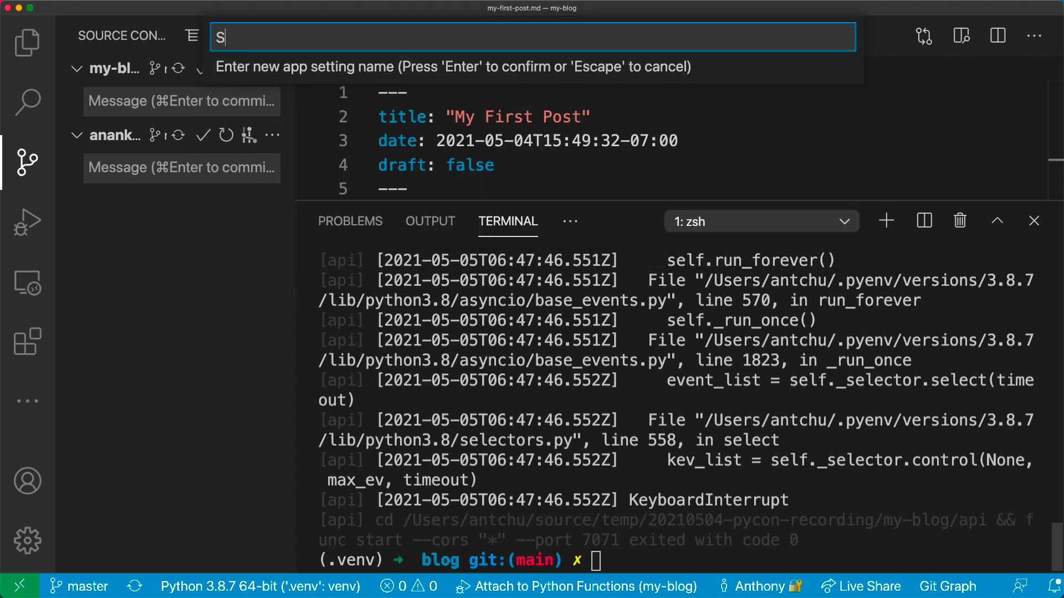
pyautogui.write('NDGRID_API_KEY')
pyautogui.press('Return')
pyautogui.press('super+v')
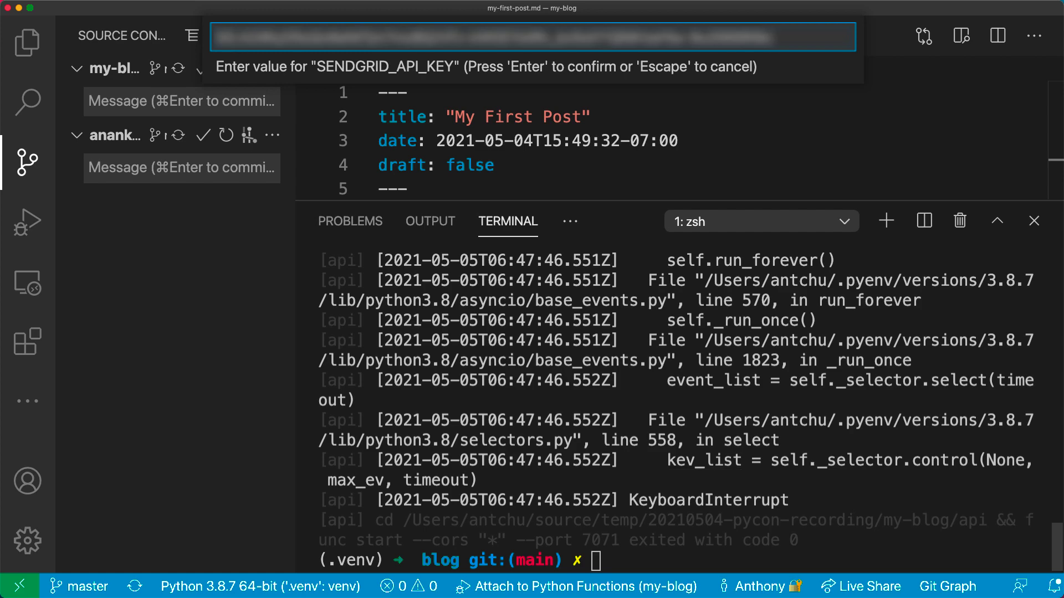
pyautogui.press('Return')
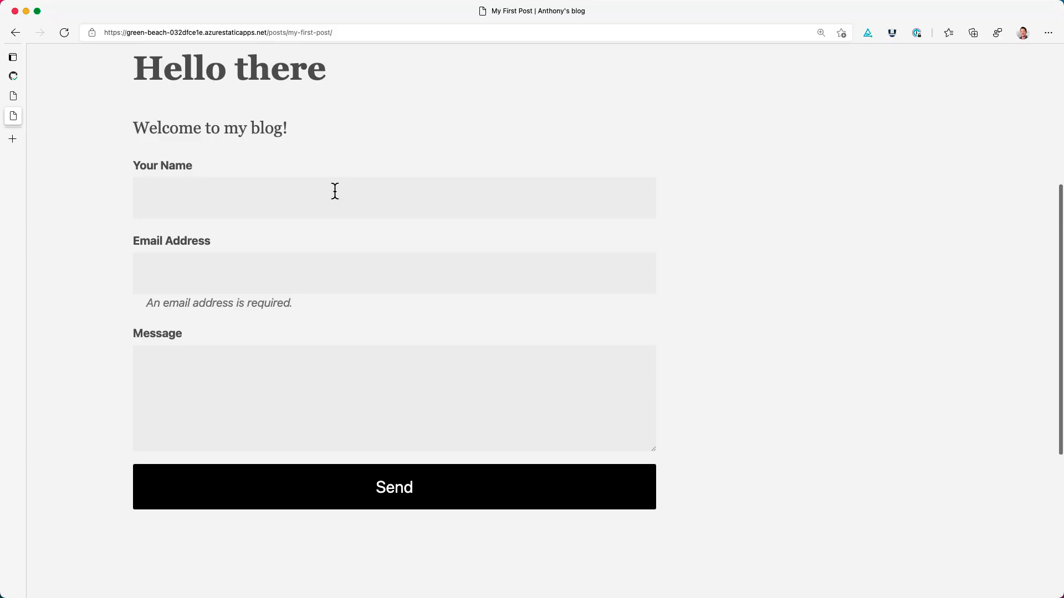
# - Fill in name, email and 'Testing from Azure!' on the live form and send it
pyautogui.click(333, 190)
pyautogui.write('Anthony')
pyautogui.press('Tab')
pyautogui.press('Tab')
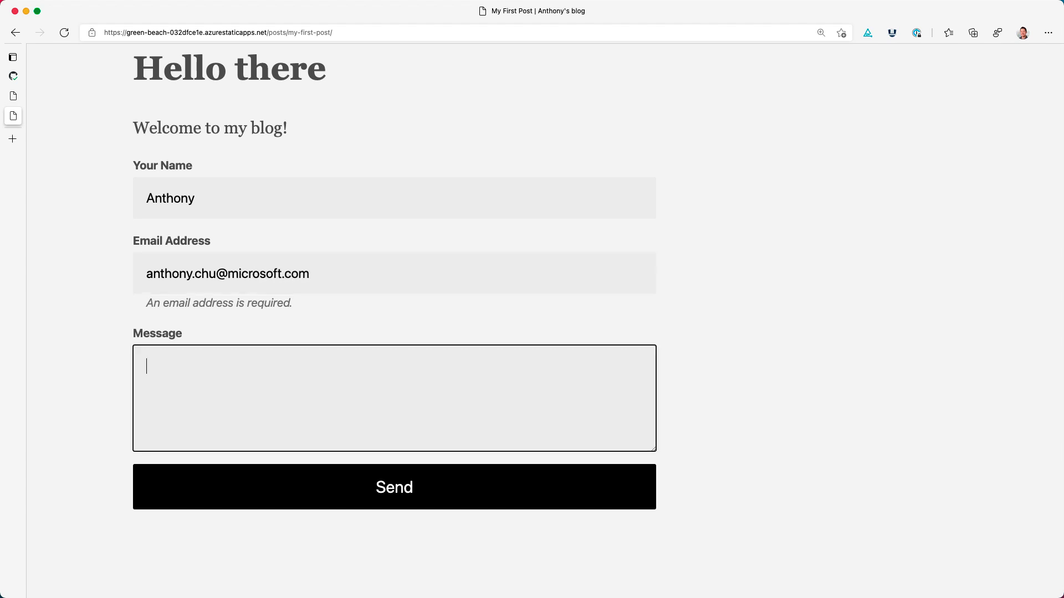
pyautogui.write('Testing from Azure!')
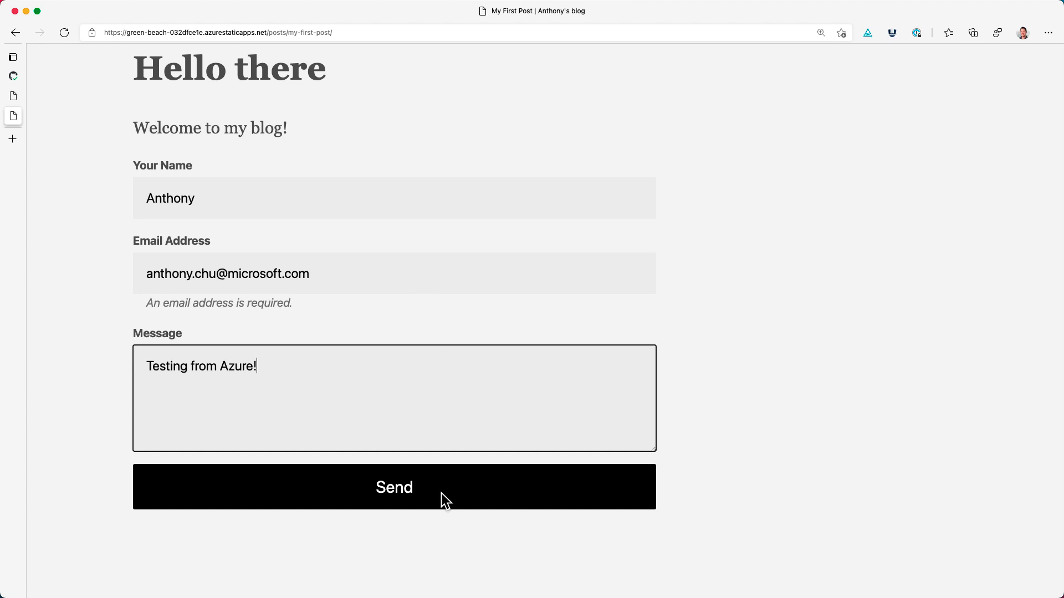
pyautogui.click(442, 492)
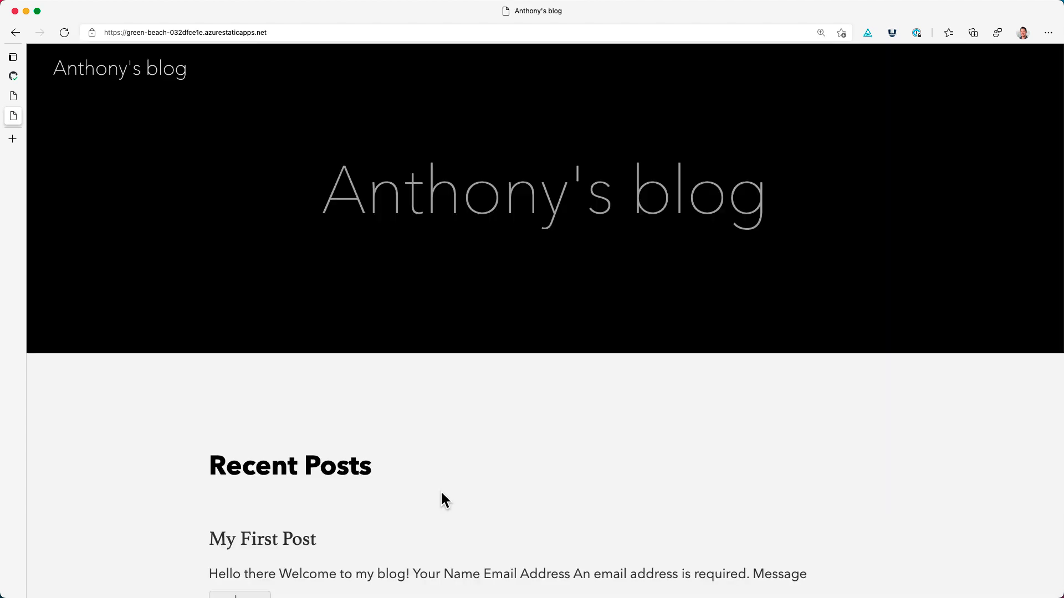